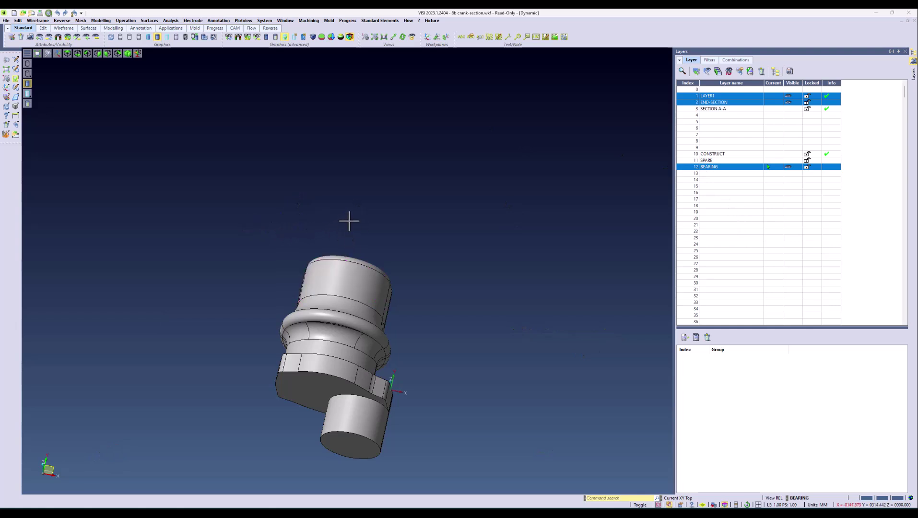
Start a vector text annotation and copy the two lines A10005-E and CA75034 from the Word document
{"action": "scroll", "coordinate": [348, 223], "scroll_direction": "up", "scroll_amount": 10}
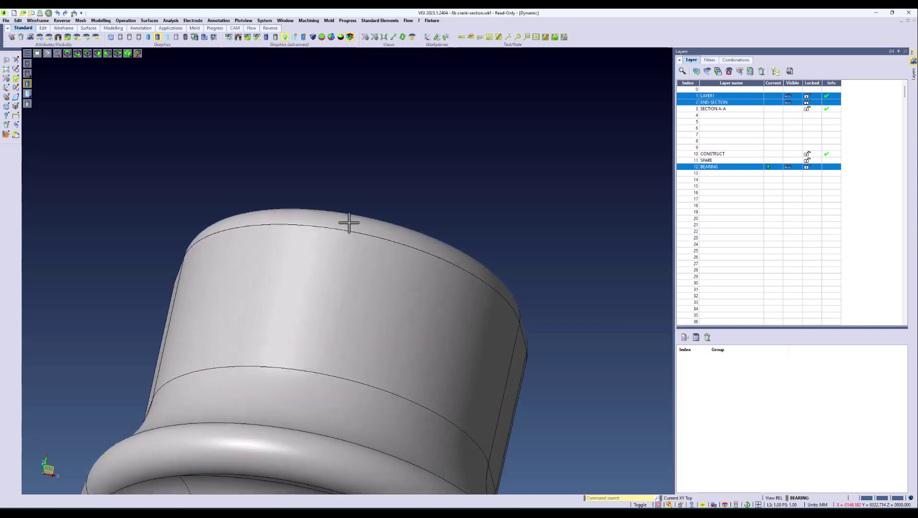
{"action": "left_click", "coordinate": [220, 20]}
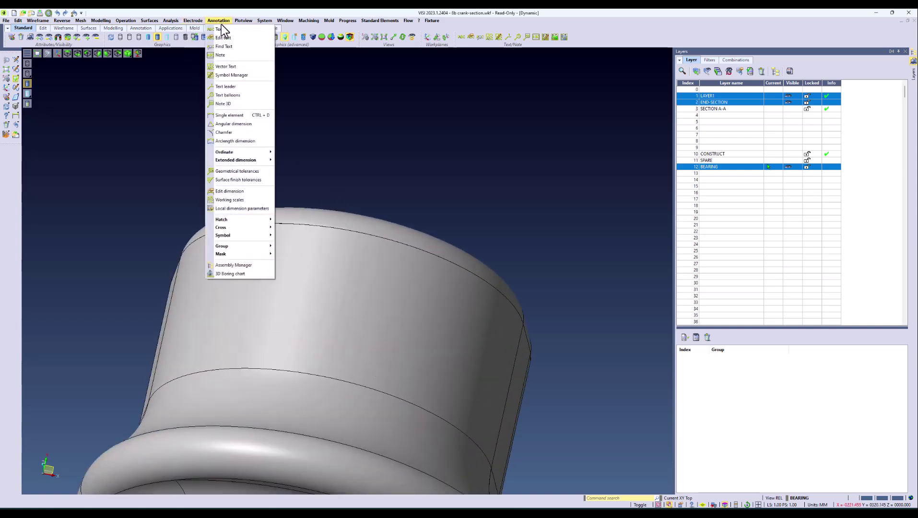
{"action": "left_click", "coordinate": [227, 67]}
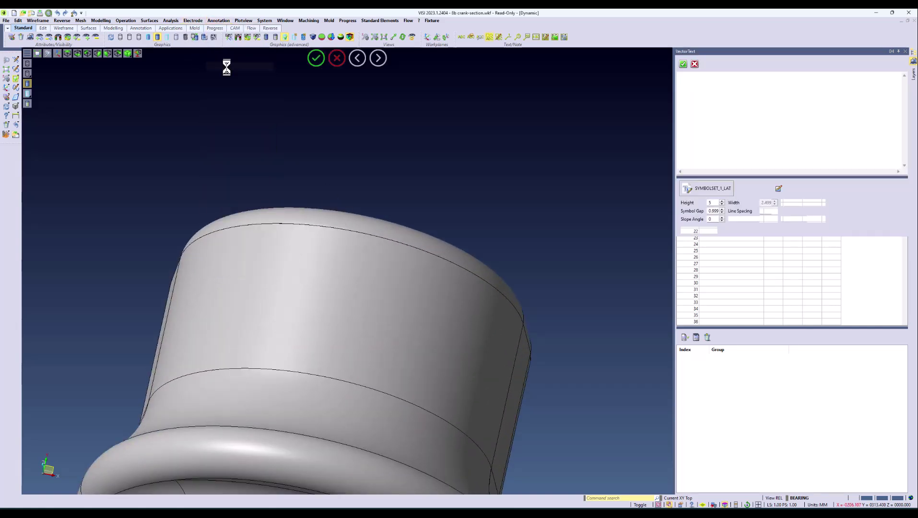
{"action": "left_click", "coordinate": [575, 507]}
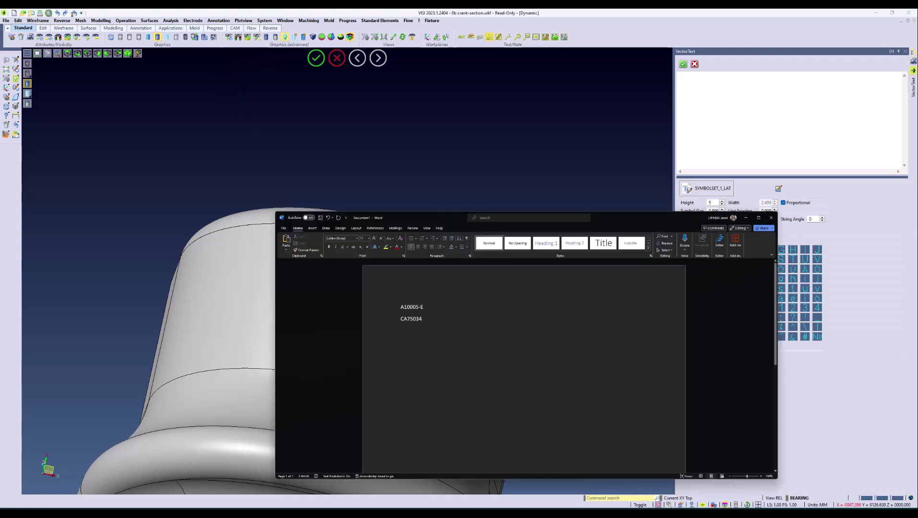
{"action": "left_click_drag", "start_coordinate": [397, 254], "coordinate": [366, 235]}
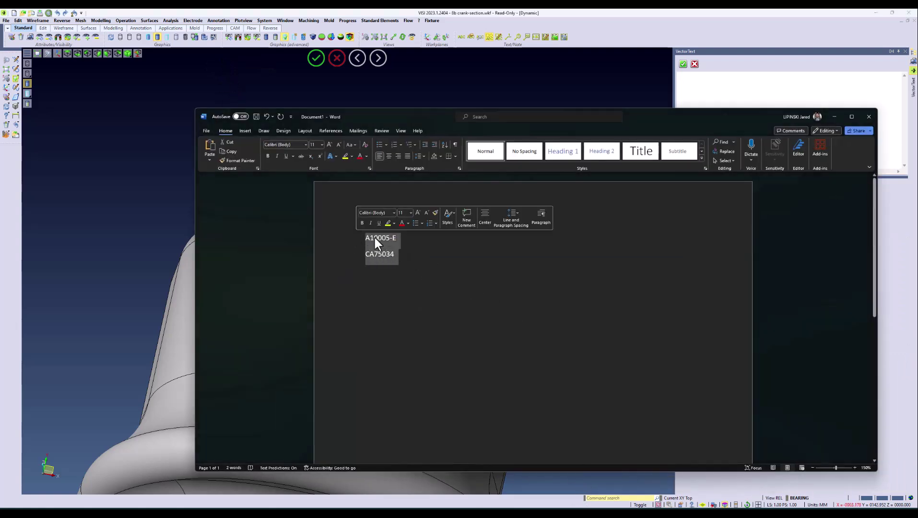
{"action": "right_click", "coordinate": [373, 235]}
{"action": "left_click", "coordinate": [397, 274]}
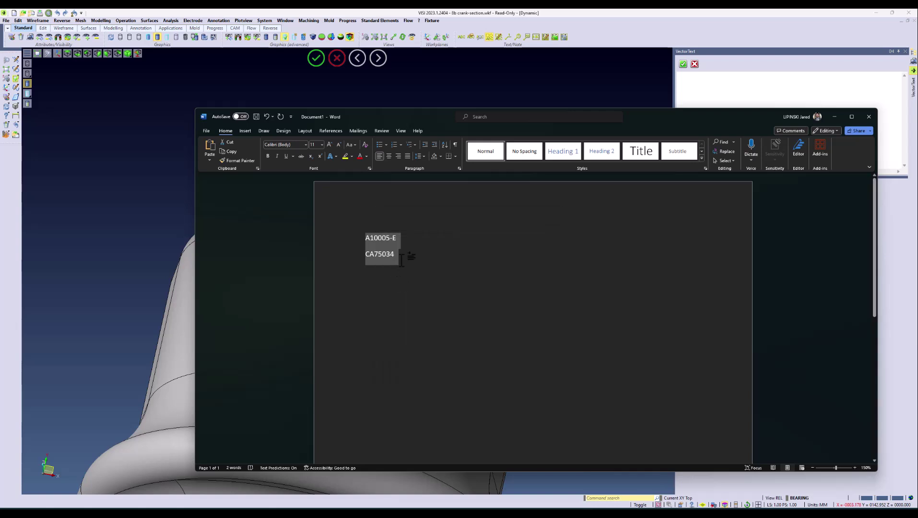
Insert the copied lines A10005-E and CA75034 as vector text of height 5 and place it over the large cylindrical face
{"action": "left_click", "coordinate": [702, 78]}
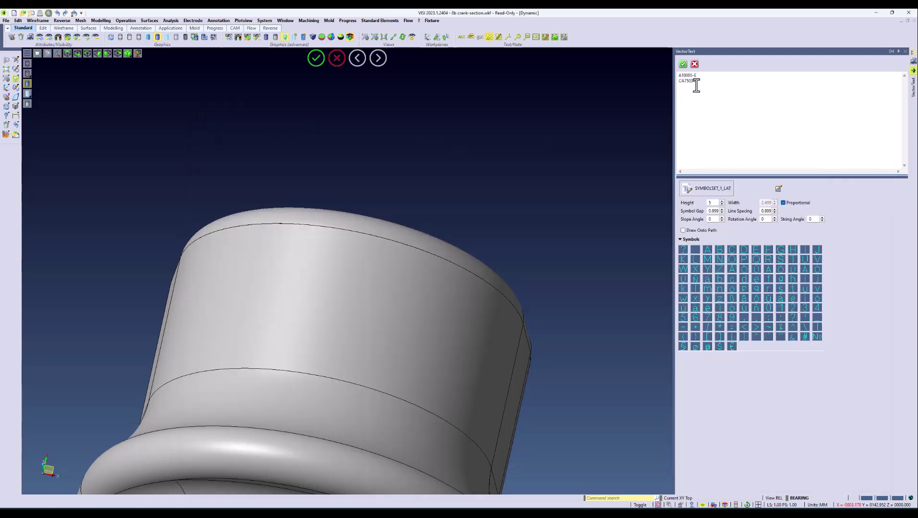
{"action": "left_click", "coordinate": [682, 64]}
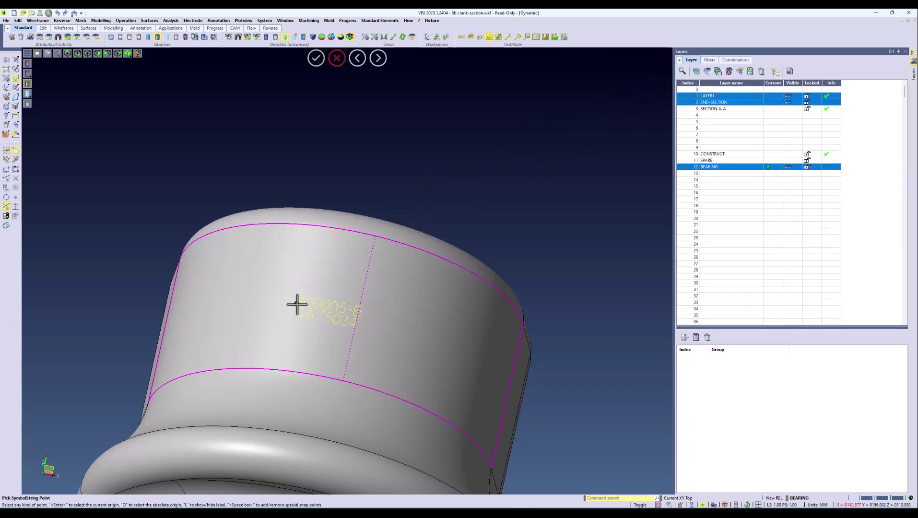
{"action": "left_click", "coordinate": [299, 296]}
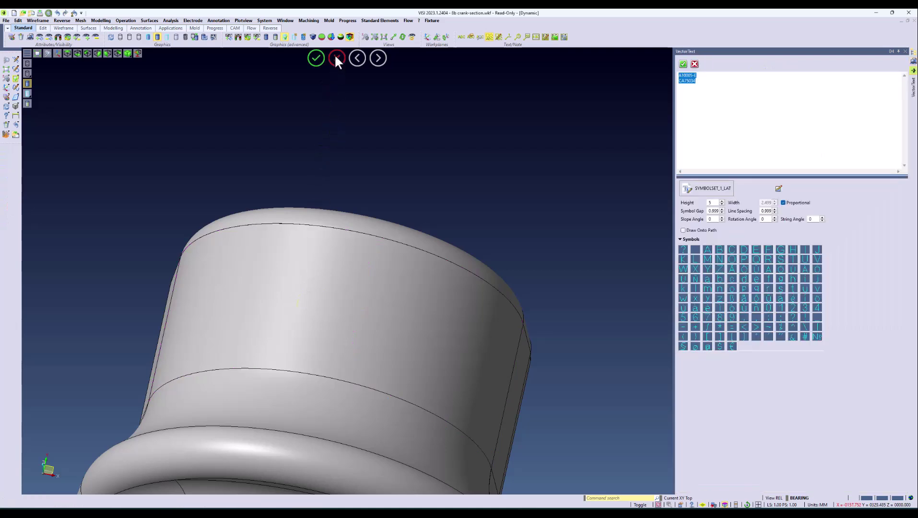
{"action": "left_click", "coordinate": [336, 58]}
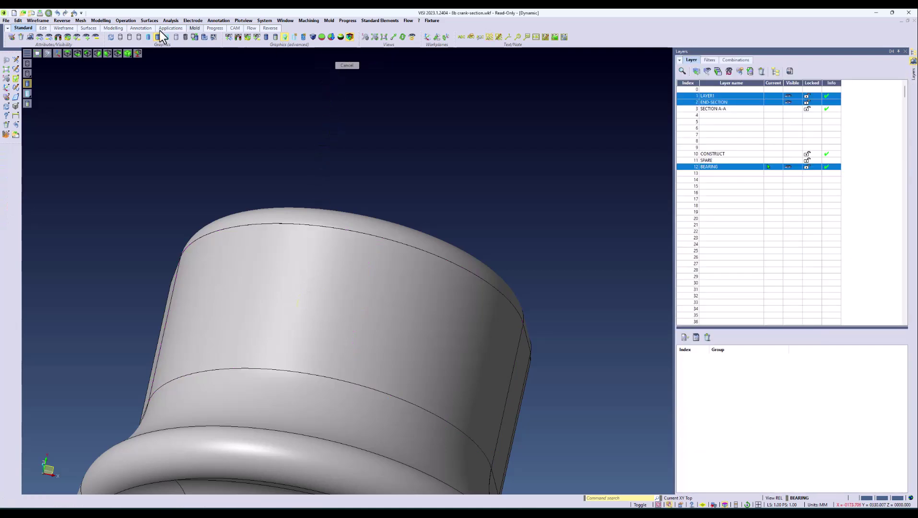
Project the two-line text onto the large cylindrical face, normal to the body, without retaining the original elements
{"action": "left_click", "coordinate": [17, 21]}
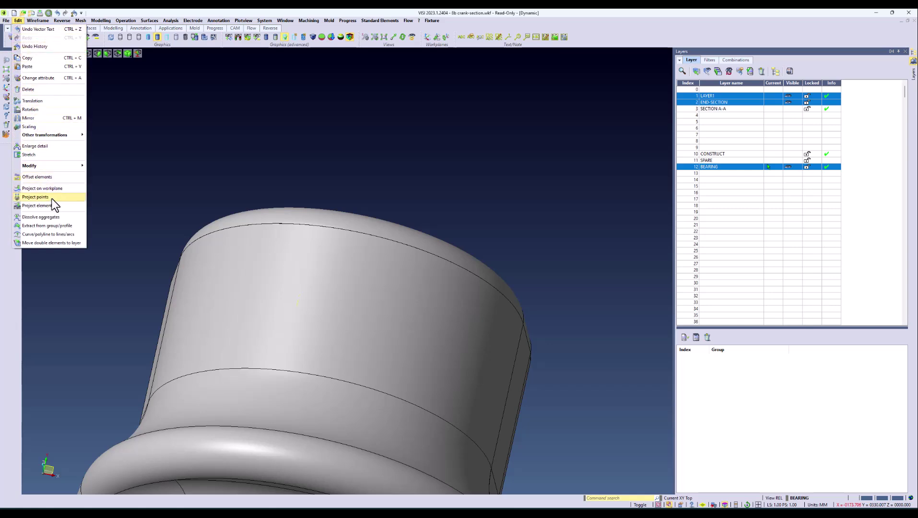
{"action": "left_click", "coordinate": [38, 205]}
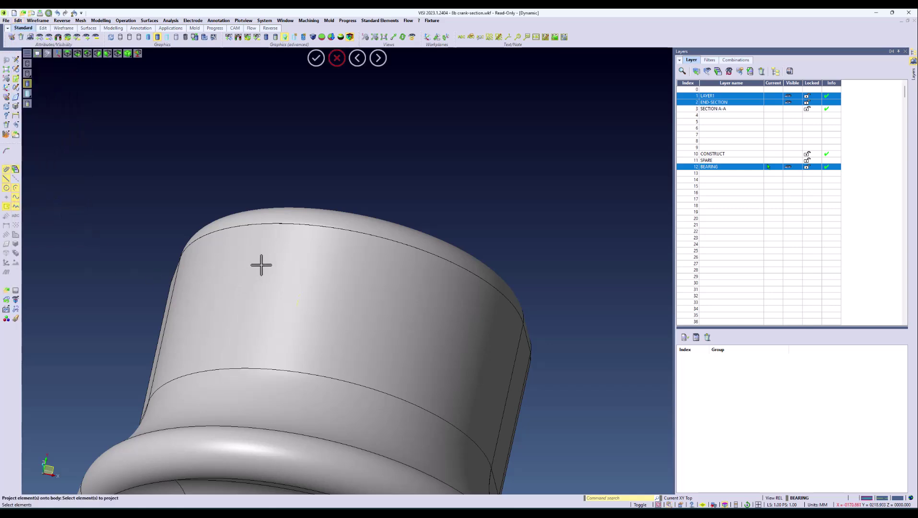
{"action": "left_click_drag", "start_coordinate": [260, 264], "coordinate": [474, 380]}
{"action": "middle_click", "coordinate": [418, 291]}
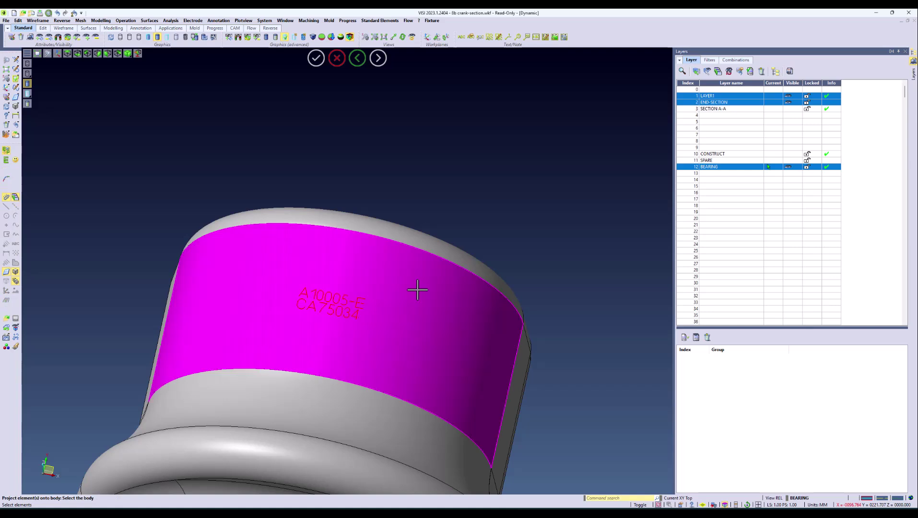
{"action": "left_click", "coordinate": [417, 290]}
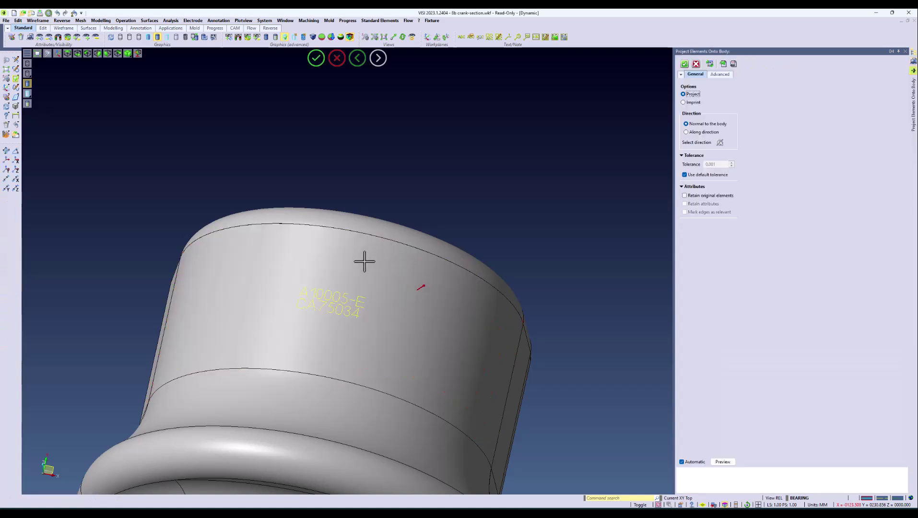
{"action": "left_click", "coordinate": [316, 58]}
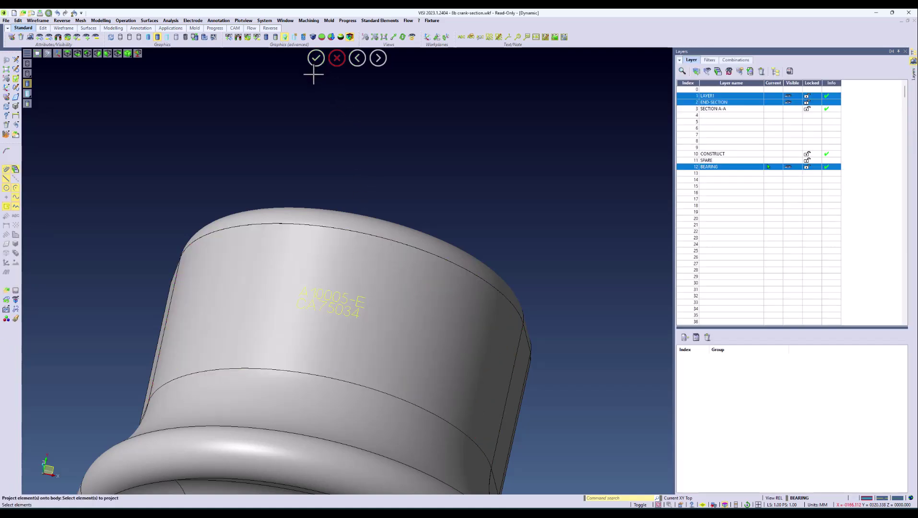
Create solid piped surfaces with a start radius of 0.2 along all the projected text curves
{"action": "left_click", "coordinate": [149, 21]}
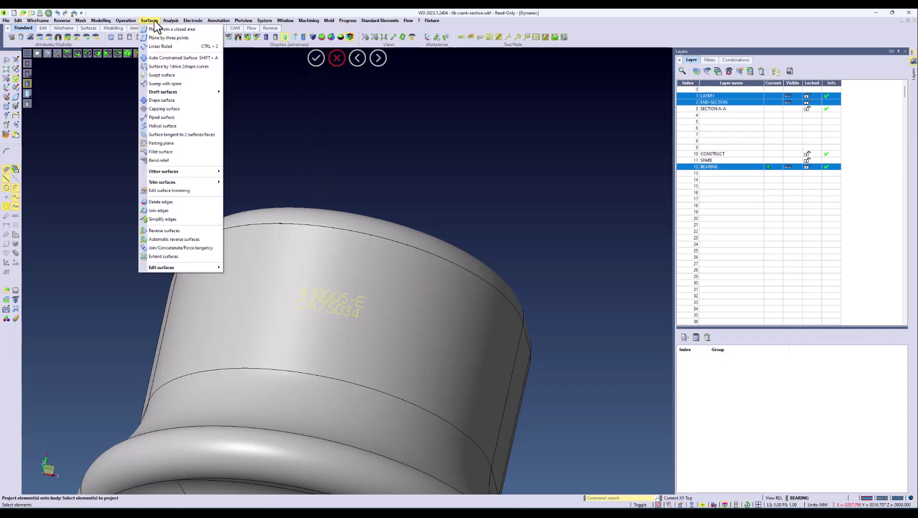
{"action": "left_click", "coordinate": [168, 119]}
{"action": "left_click_drag", "start_coordinate": [265, 267], "coordinate": [397, 335]}
{"action": "right_click", "coordinate": [390, 331]}
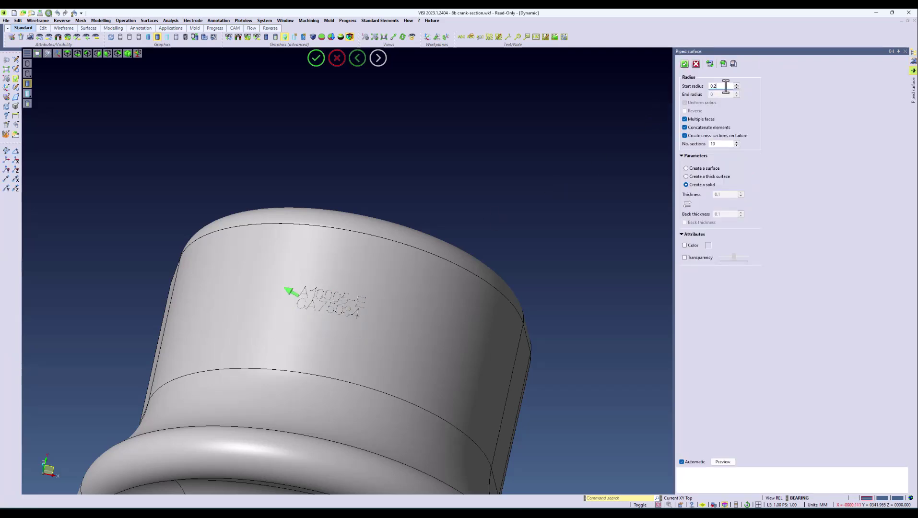
{"action": "scroll", "coordinate": [287, 307], "scroll_direction": "up", "scroll_amount": 5}
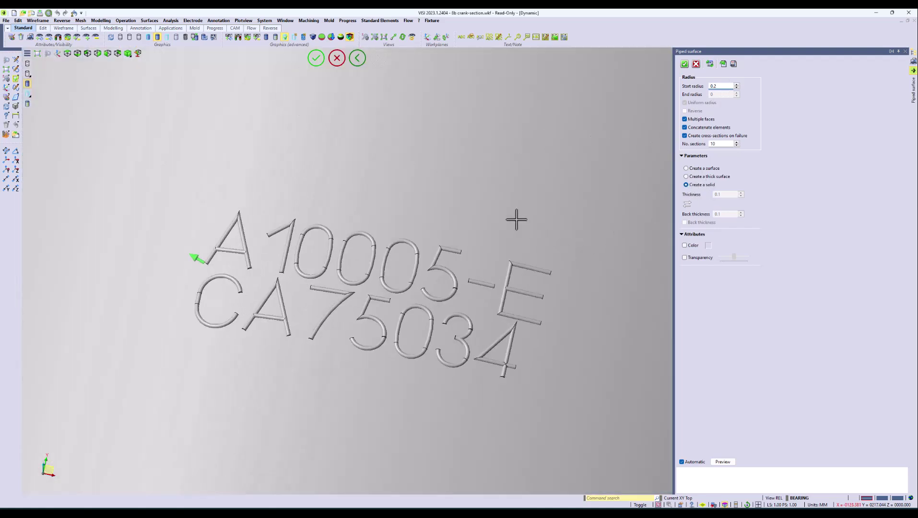
{"action": "middle_click_drag", "start_coordinate": [520, 205], "coordinate": [512, 217]}
{"action": "scroll", "coordinate": [326, 273], "scroll_direction": "up", "scroll_amount": 8}
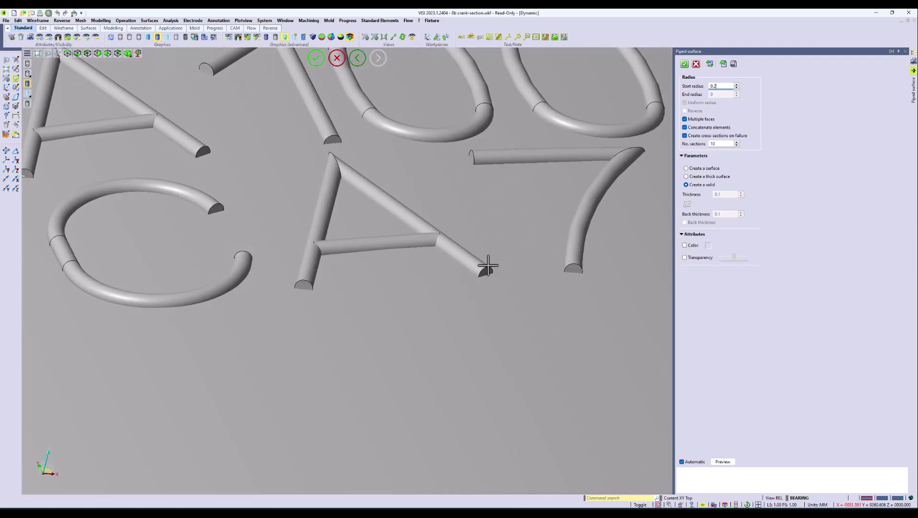
{"action": "scroll", "coordinate": [487, 266], "scroll_direction": "down", "scroll_amount": 8}
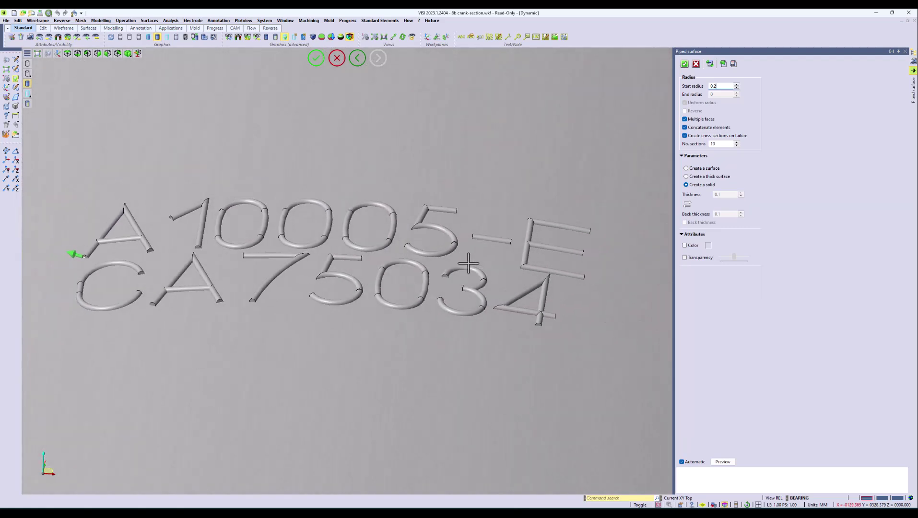
{"action": "left_click", "coordinate": [316, 59]}
Cut the piped letter solids into the crank body with the Cavity operation, retaining the tool bodies
{"action": "left_click", "coordinate": [126, 20]}
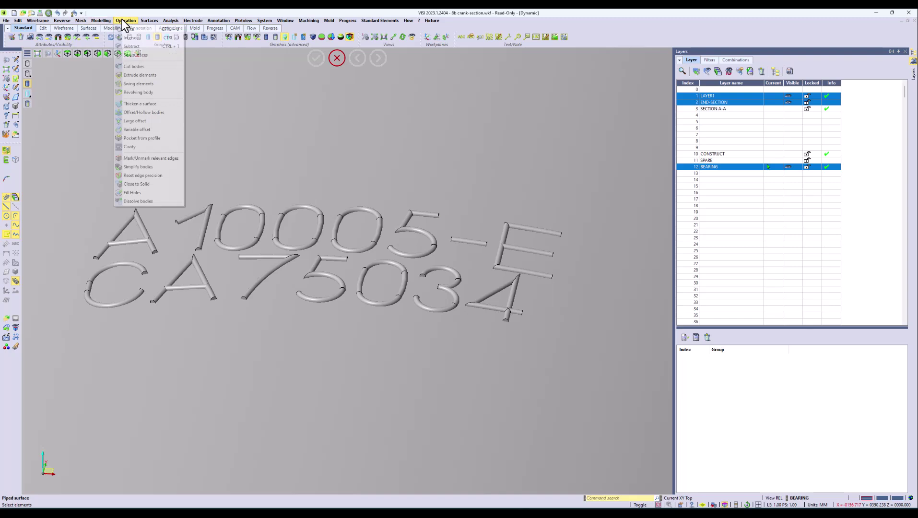
{"action": "left_click", "coordinate": [135, 149]}
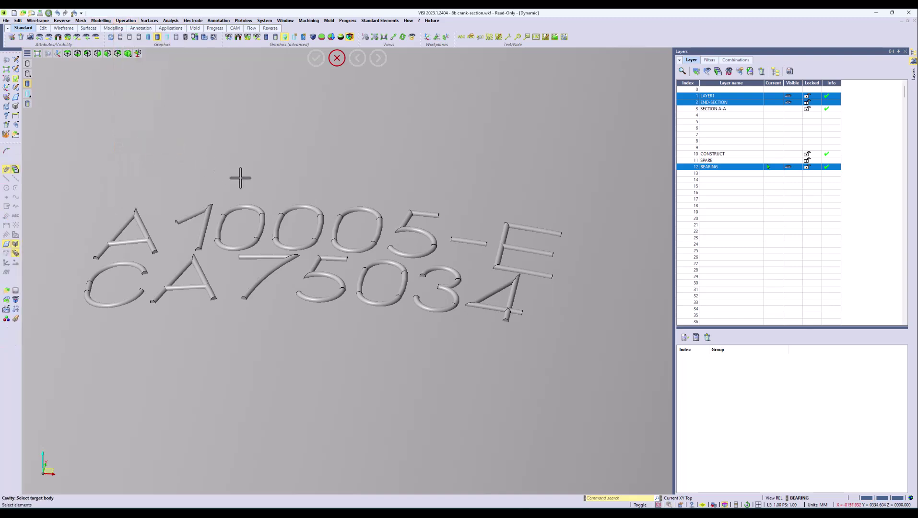
{"action": "left_click", "coordinate": [267, 185]}
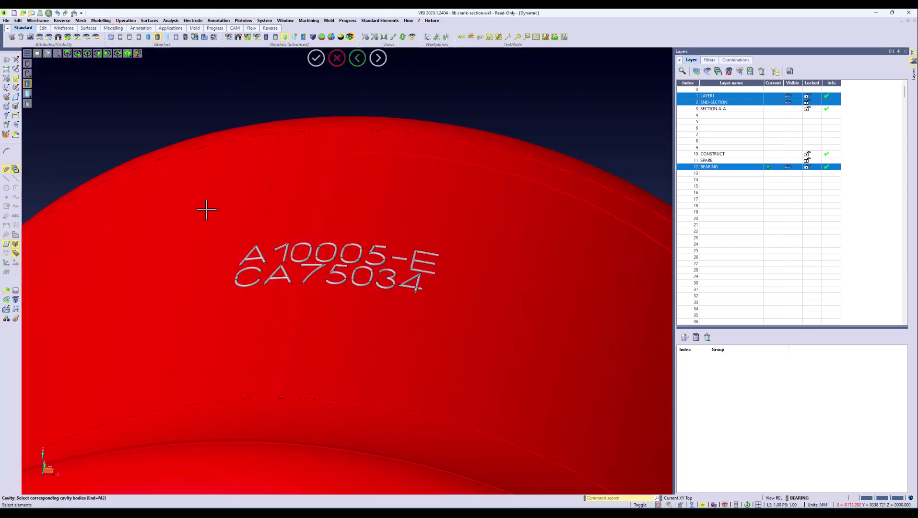
{"action": "left_click_drag", "start_coordinate": [205, 206], "coordinate": [458, 291]}
{"action": "right_click", "coordinate": [432, 192]}
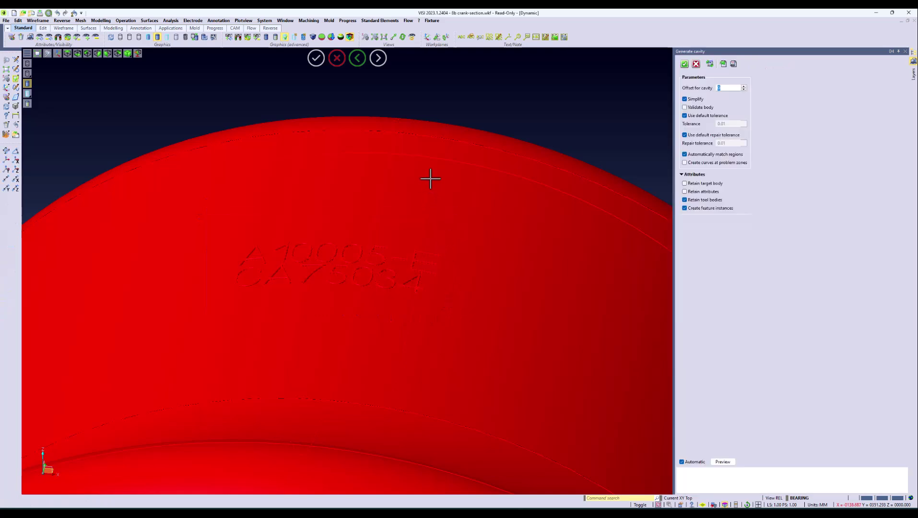
{"action": "left_click", "coordinate": [685, 64]}
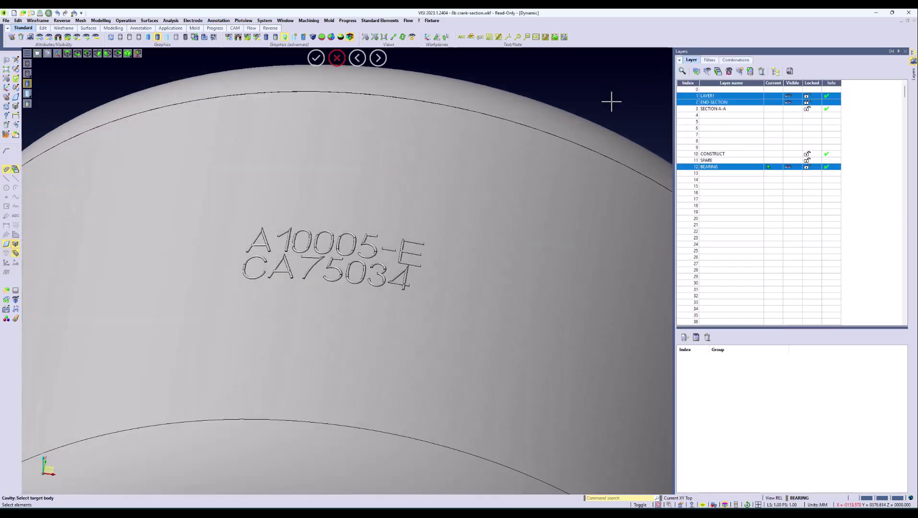
Delete the leftover piped letter solids, keeping the engraved grooves and the text curves
{"action": "left_click", "coordinate": [40, 41]}
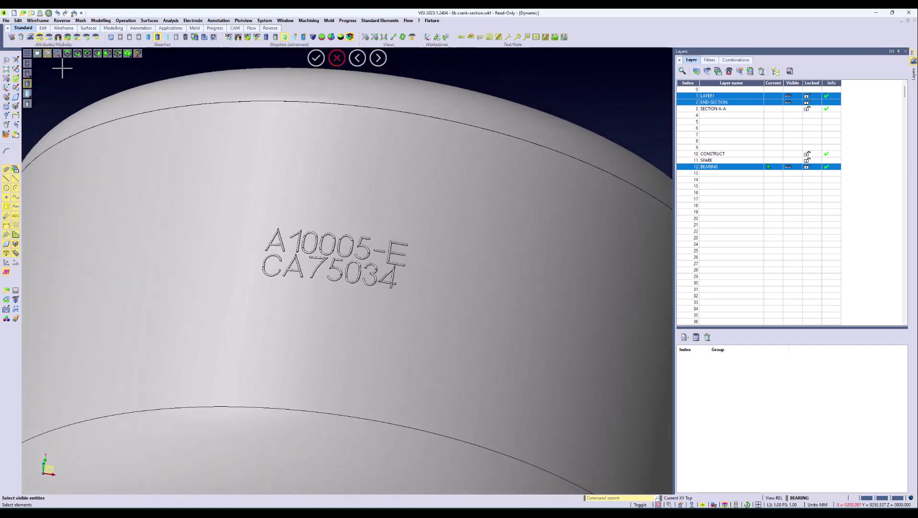
{"action": "scroll", "coordinate": [335, 242], "scroll_direction": "up", "scroll_amount": 6}
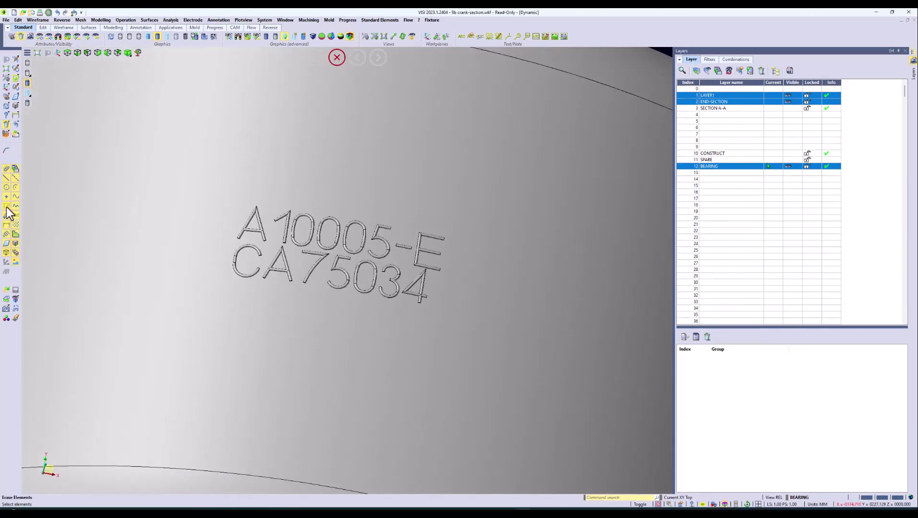
{"action": "left_click_drag", "start_coordinate": [167, 156], "coordinate": [501, 324]}
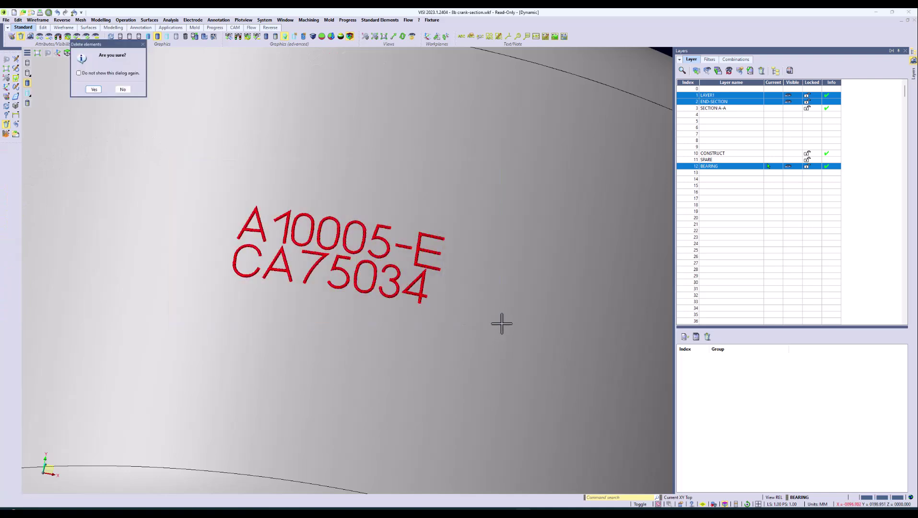
{"action": "left_click", "coordinate": [93, 89]}
{"action": "scroll", "coordinate": [216, 199], "scroll_direction": "up", "scroll_amount": 5}
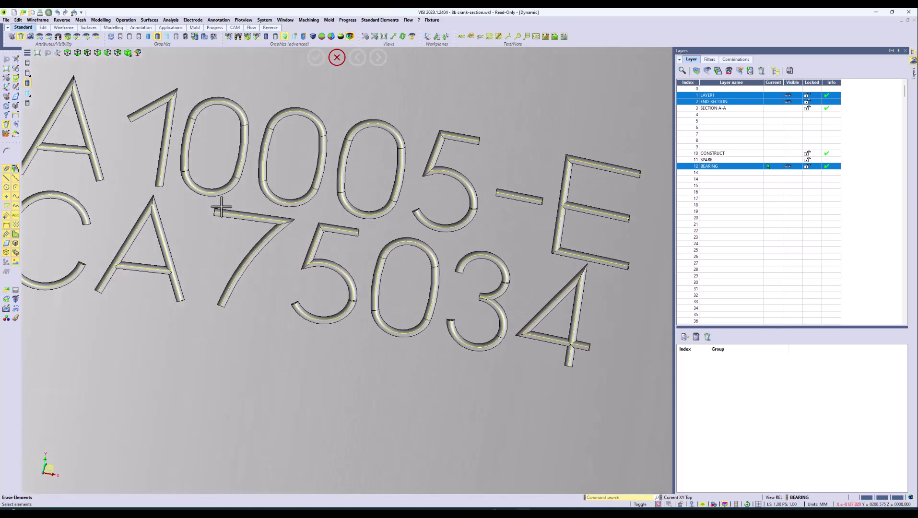
{"action": "scroll", "coordinate": [221, 207], "scroll_direction": "up", "scroll_amount": 4}
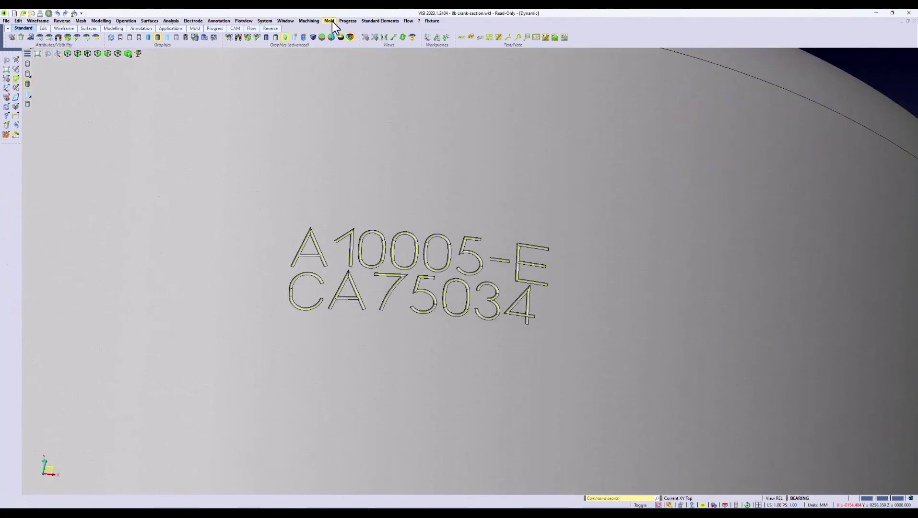
Open the CAM Navigator's model manager and add the engraved crank body as a piece with chordal tolerance 0.006 and angular tolerance 45
{"action": "left_click", "coordinate": [308, 21]}
{"action": "left_click", "coordinate": [309, 29]}
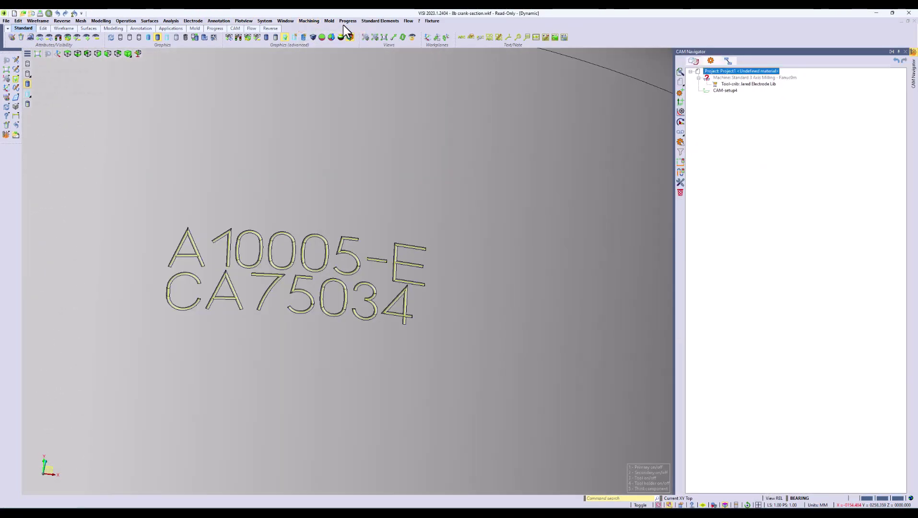
{"action": "left_click", "coordinate": [727, 61]}
{"action": "right_click", "coordinate": [710, 71]}
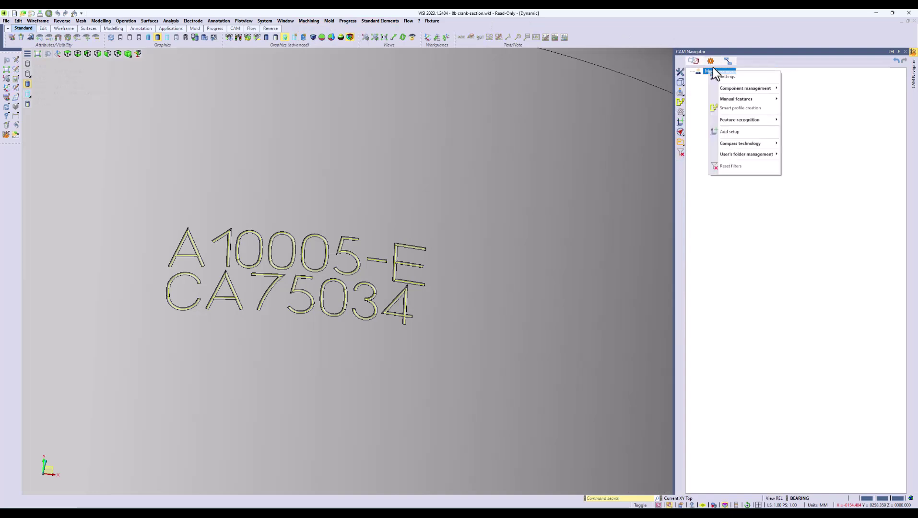
{"action": "mouse_move", "coordinate": [726, 86]}
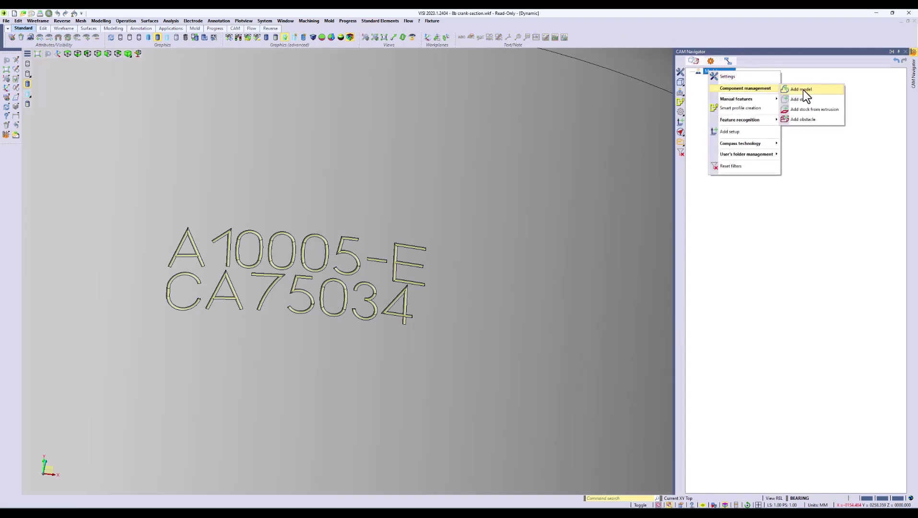
{"action": "left_click", "coordinate": [788, 90]}
{"action": "right_click", "coordinate": [413, 154]}
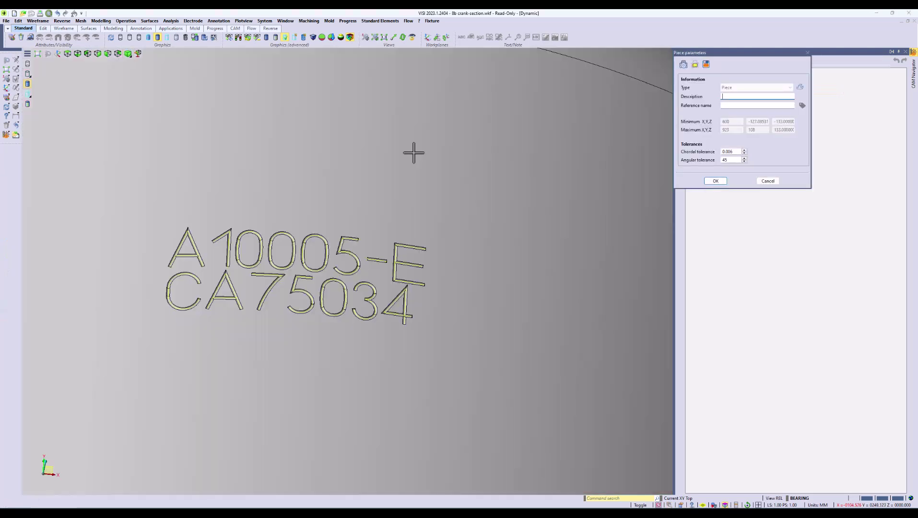
{"action": "left_click", "coordinate": [716, 181]}
Add a 3-axis Projection operation to the crank piece, using the 1/32 ballnose tool from the Jared Electrode Lib tool crib
{"action": "right_click", "coordinate": [719, 79]}
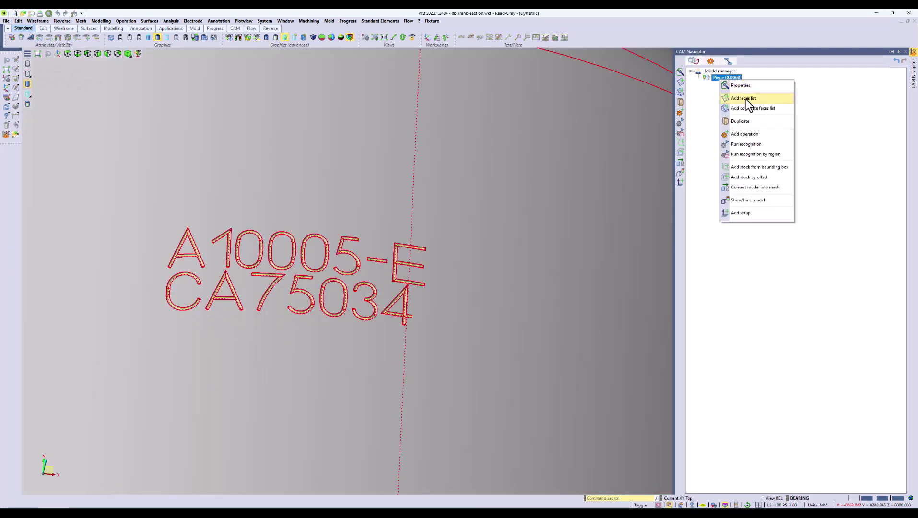
{"action": "left_click", "coordinate": [746, 134]}
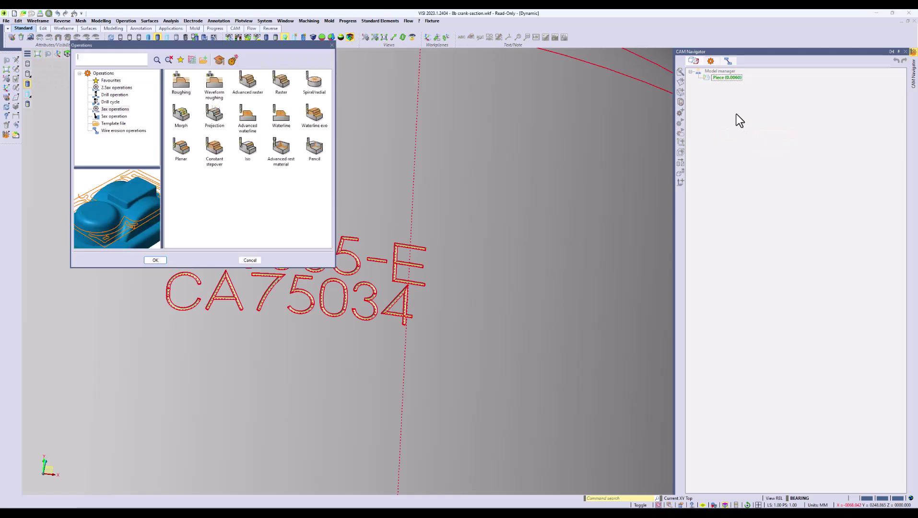
{"action": "left_click", "coordinate": [219, 117]}
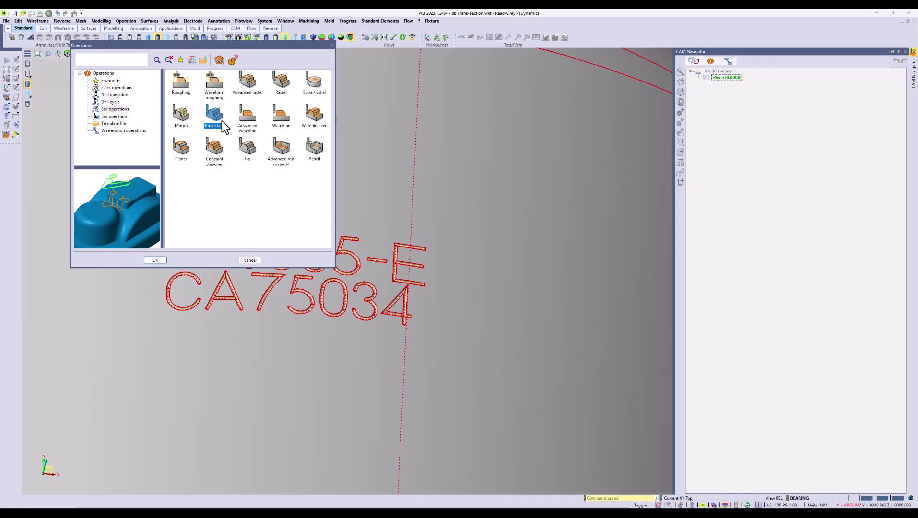
{"action": "left_click", "coordinate": [152, 261]}
{"action": "left_click", "coordinate": [748, 95]}
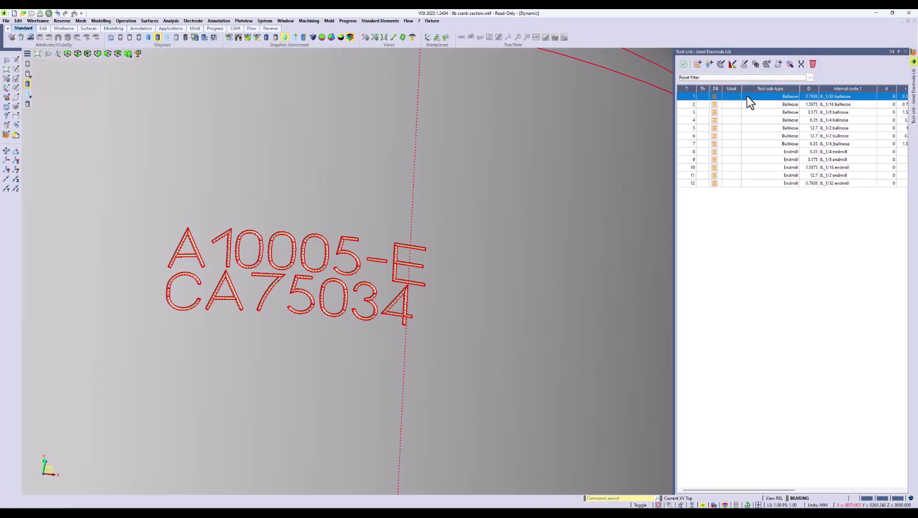
{"action": "scroll", "coordinate": [420, 179], "scroll_direction": "down", "scroll_amount": 4}
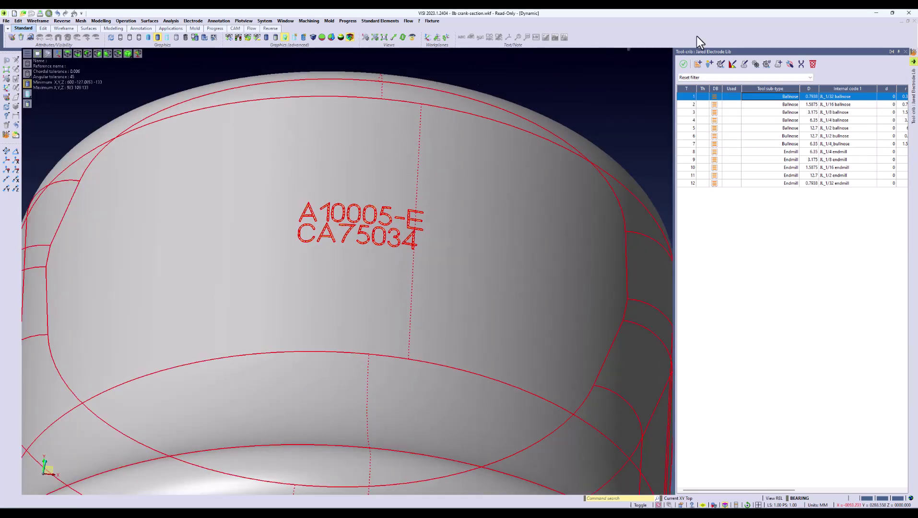
{"action": "left_click", "coordinate": [682, 64]}
Pick all the projected part-number text curves as the operation's drive curves and set its lead-in method to Axial
{"action": "left_click", "coordinate": [154, 110]}
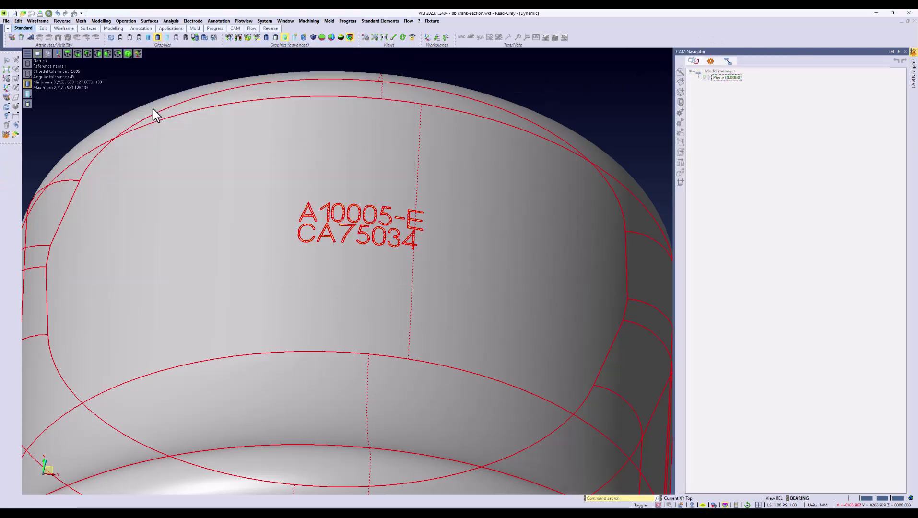
{"action": "left_click_drag", "start_coordinate": [278, 188], "coordinate": [455, 260]}
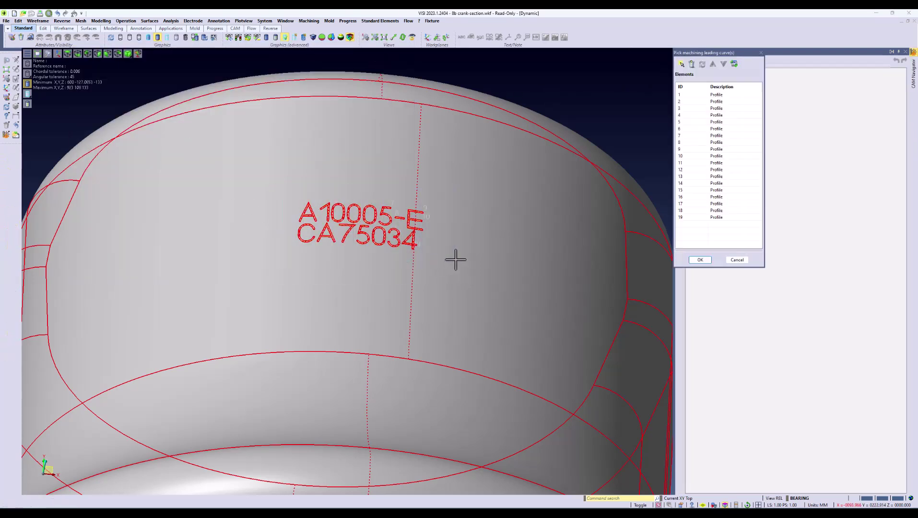
{"action": "left_click", "coordinate": [701, 260]}
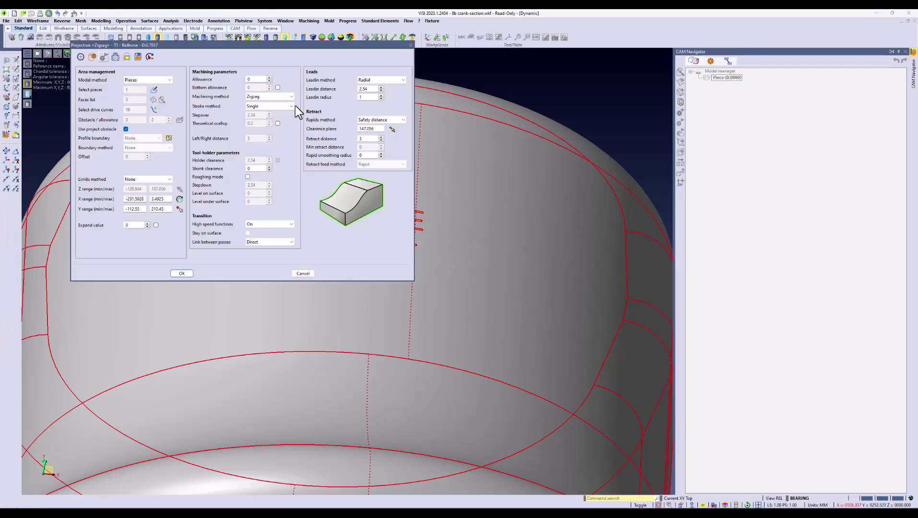
{"action": "left_click", "coordinate": [259, 79]}
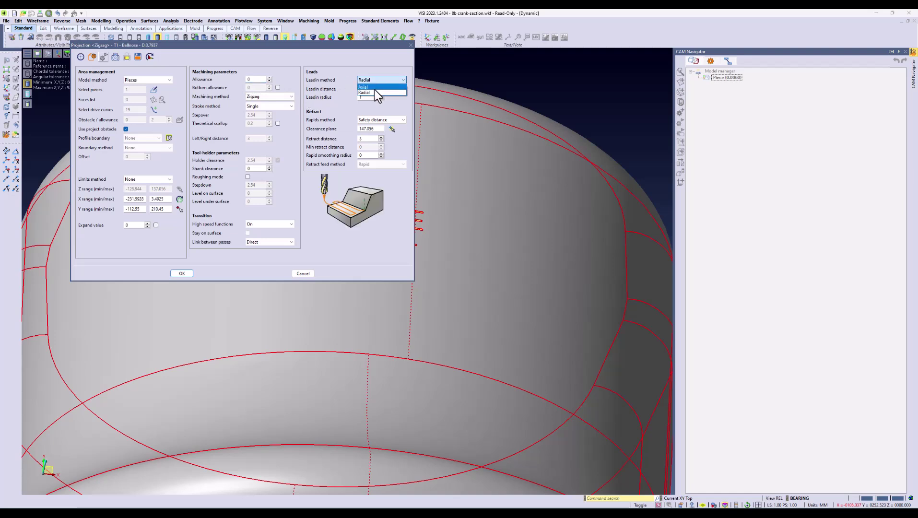
{"action": "left_click", "coordinate": [372, 86]}
{"action": "left_click", "coordinate": [184, 273]}
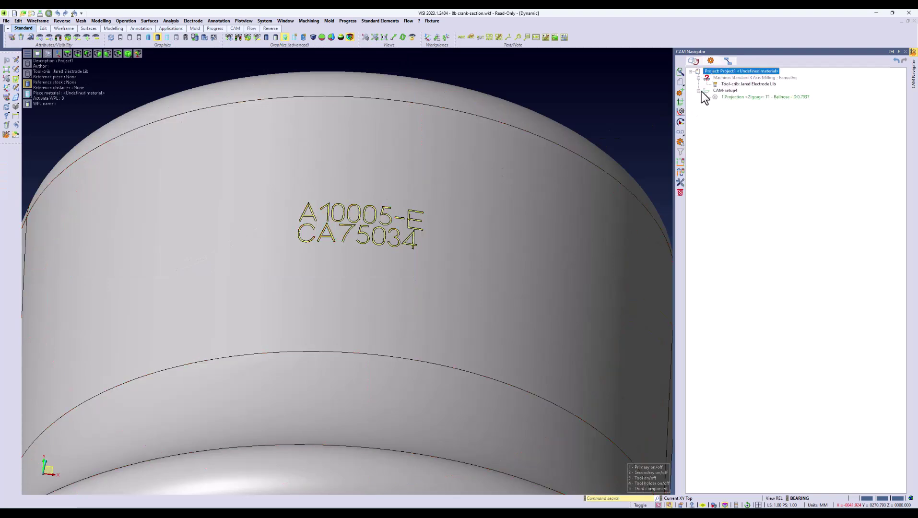
Calculate the Projection toolpath for the two part-number text lines
{"action": "left_click", "coordinate": [735, 98]}
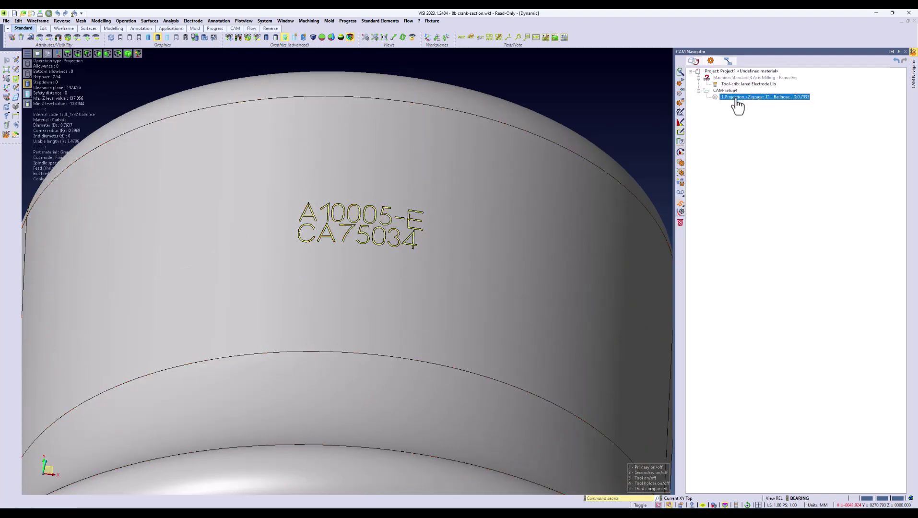
{"action": "double_click", "coordinate": [736, 99]}
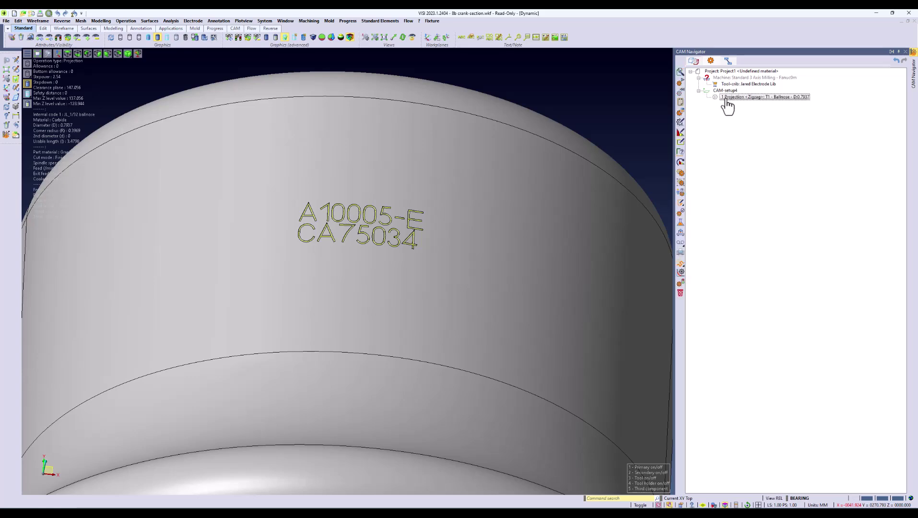
{"action": "left_click", "coordinate": [717, 100]}
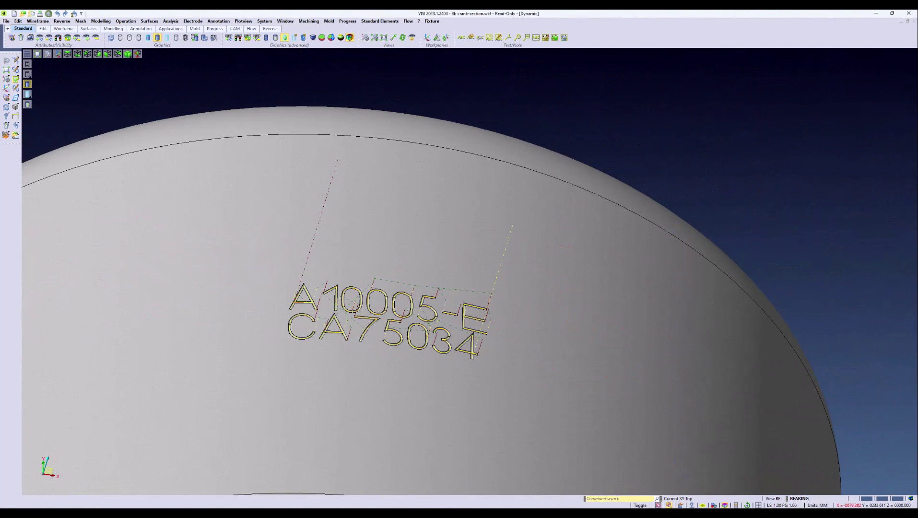
Switch to the Word document and copy the word PROTOTYPE, returning to VISI
{"action": "mouse_move", "coordinate": [570, 513]}
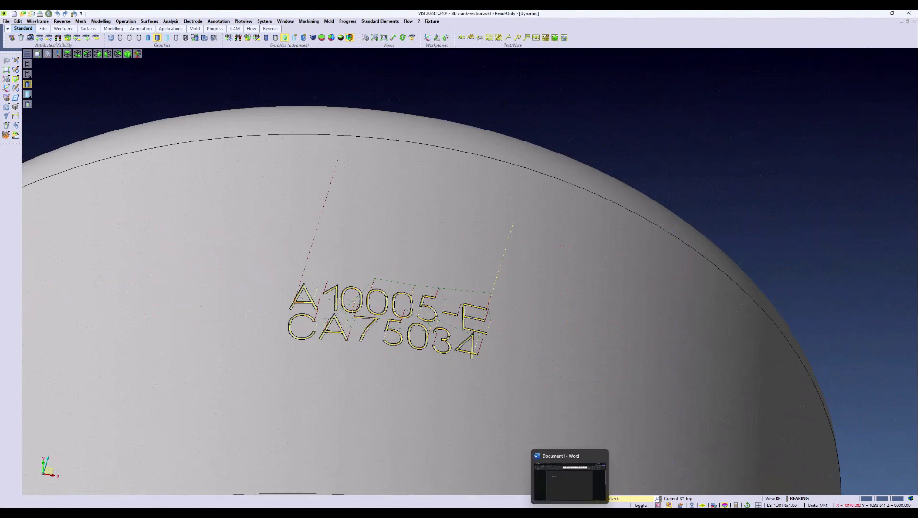
{"action": "left_click", "coordinate": [570, 479]}
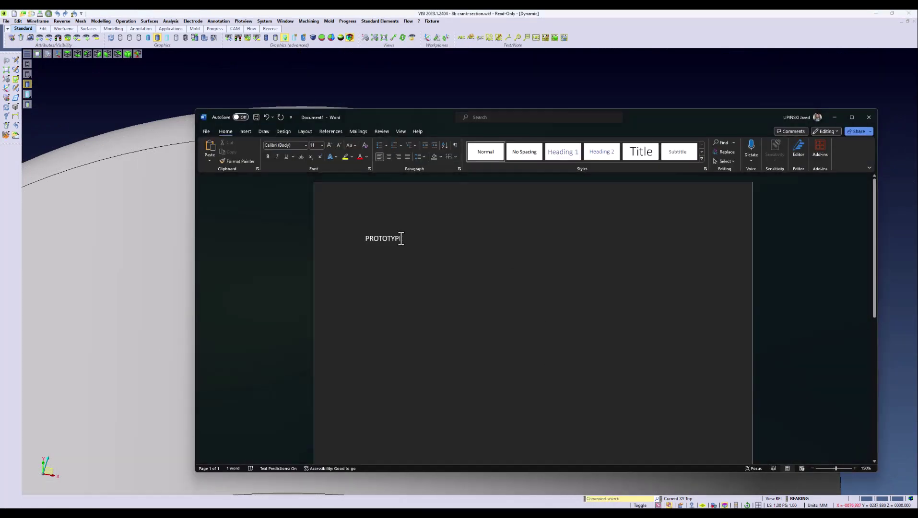
{"action": "double_click", "coordinate": [401, 239]}
{"action": "right_click", "coordinate": [381, 237]}
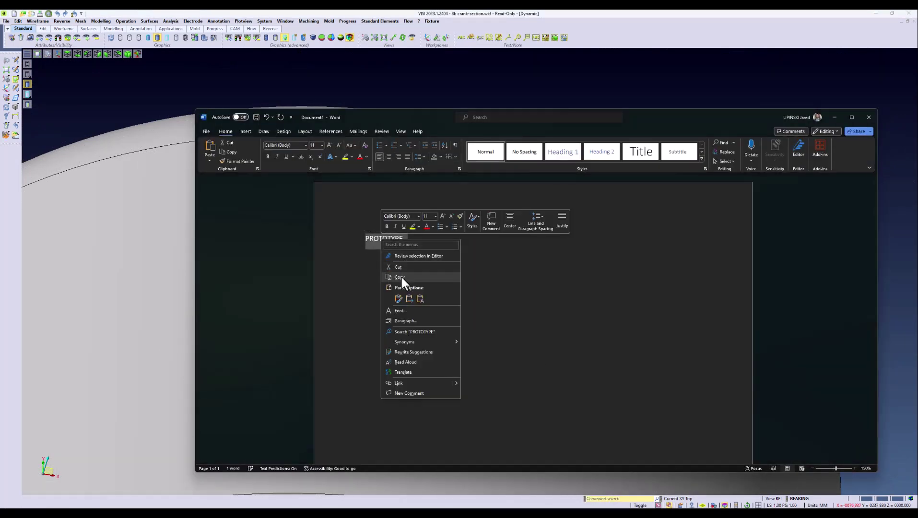
{"action": "left_click", "coordinate": [399, 277]}
{"action": "left_click", "coordinate": [834, 117]}
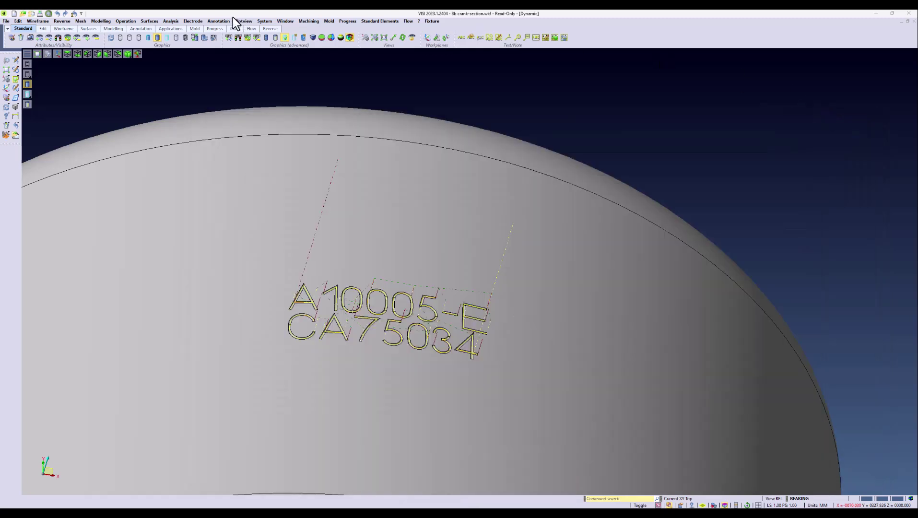
Create the vector text PROTOTYPE with height 5 from the copied word and place it above the part-number lines
{"action": "left_click", "coordinate": [219, 20]}
{"action": "left_click", "coordinate": [242, 67]}
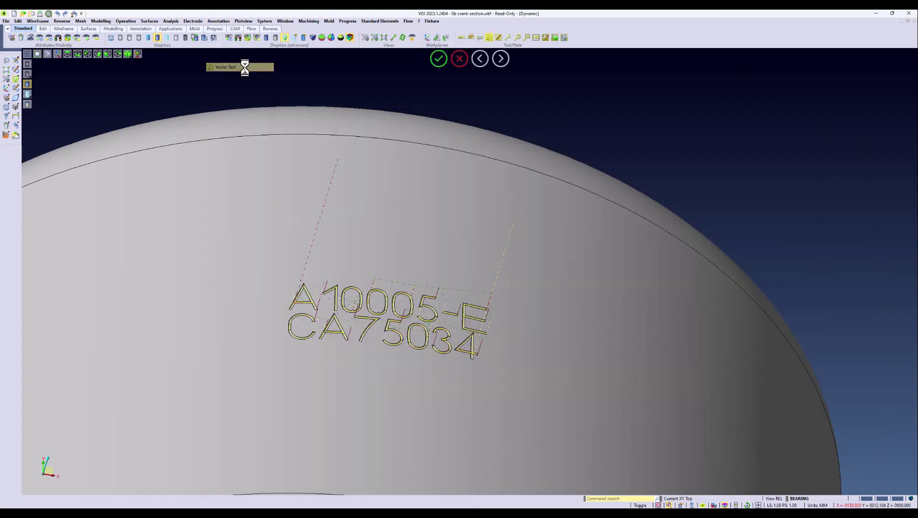
{"action": "key", "text": "ctrl+v"}
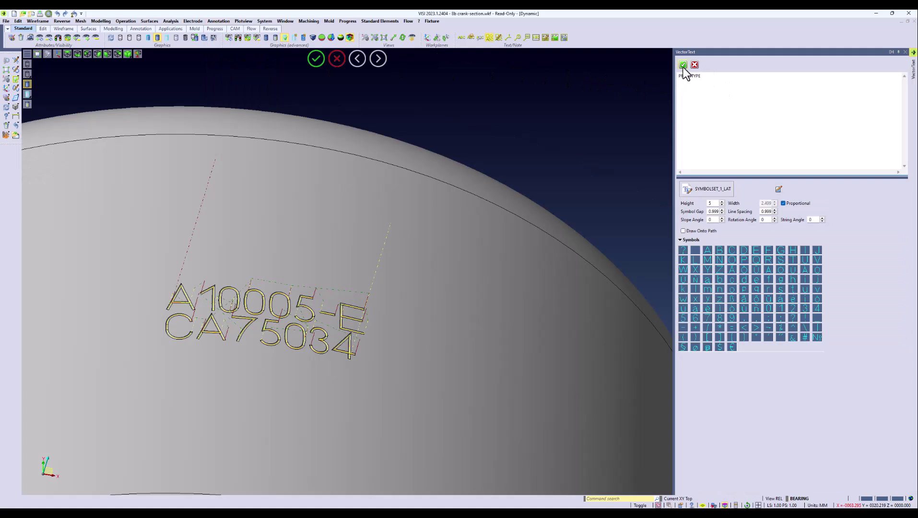
{"action": "left_click", "coordinate": [682, 65]}
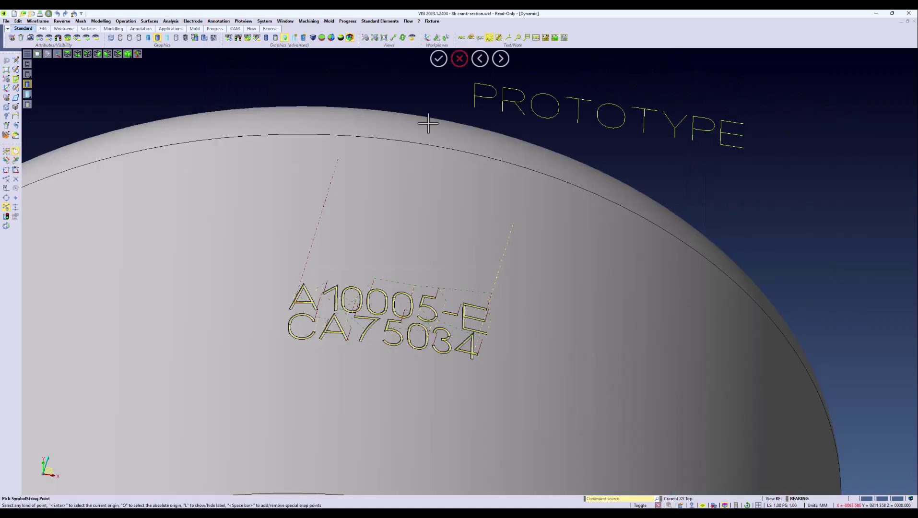
{"action": "left_click", "coordinate": [266, 216]}
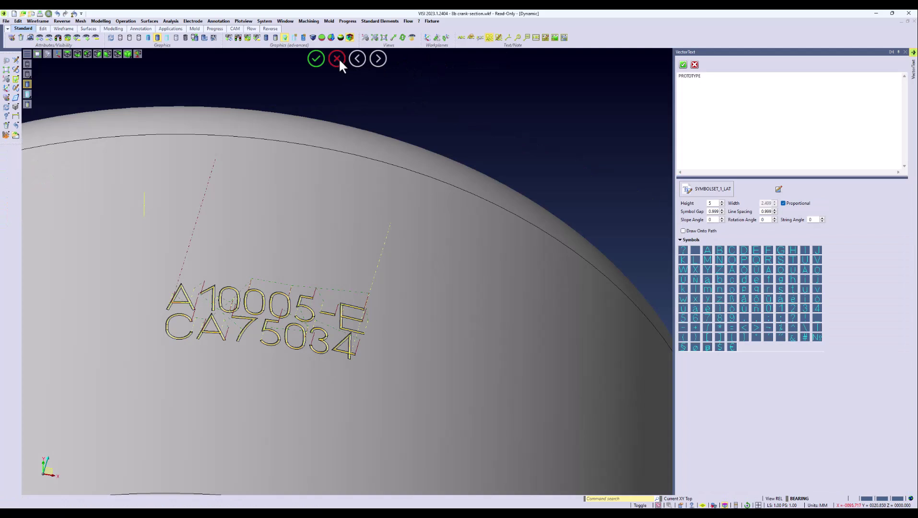
{"action": "left_click", "coordinate": [337, 59]}
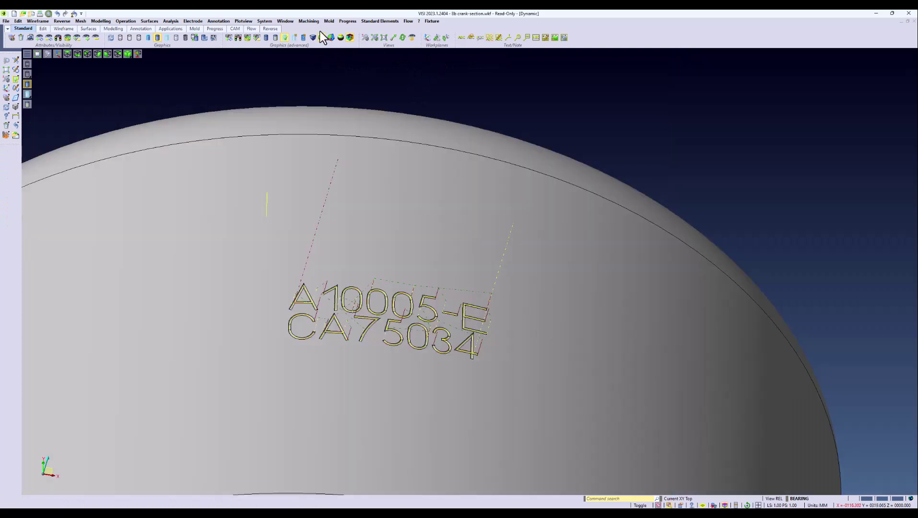
In the CAM Navigator, add a second 3-axis Projection operation to the crank piece with the same 1/32 ballnose tool
{"action": "left_click", "coordinate": [308, 21]}
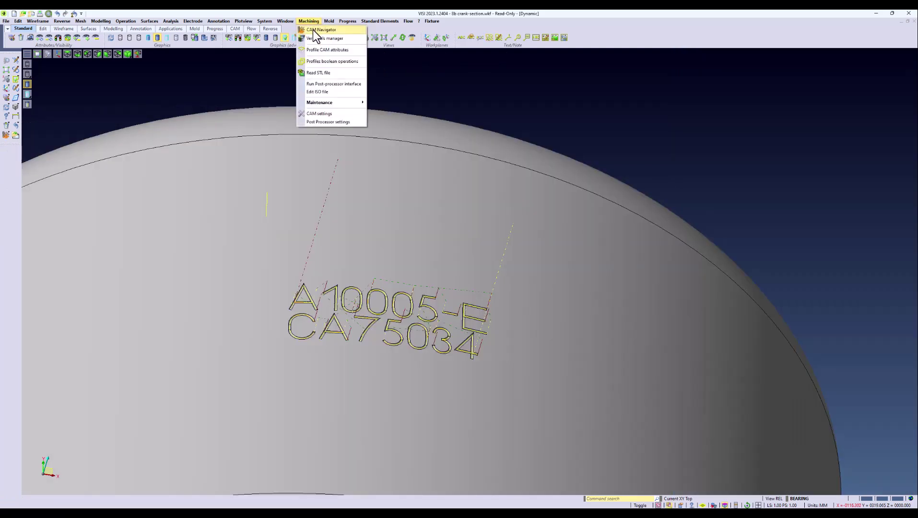
{"action": "left_click", "coordinate": [312, 30]}
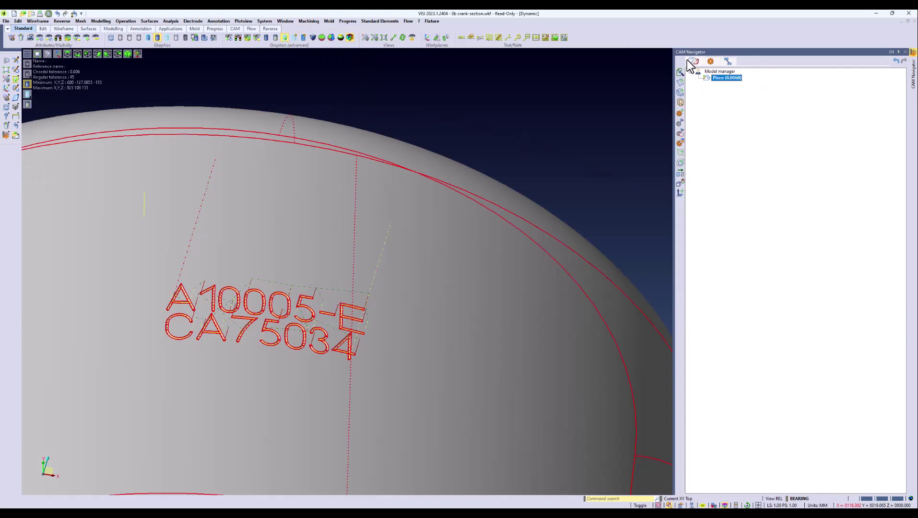
{"action": "right_click", "coordinate": [727, 78]}
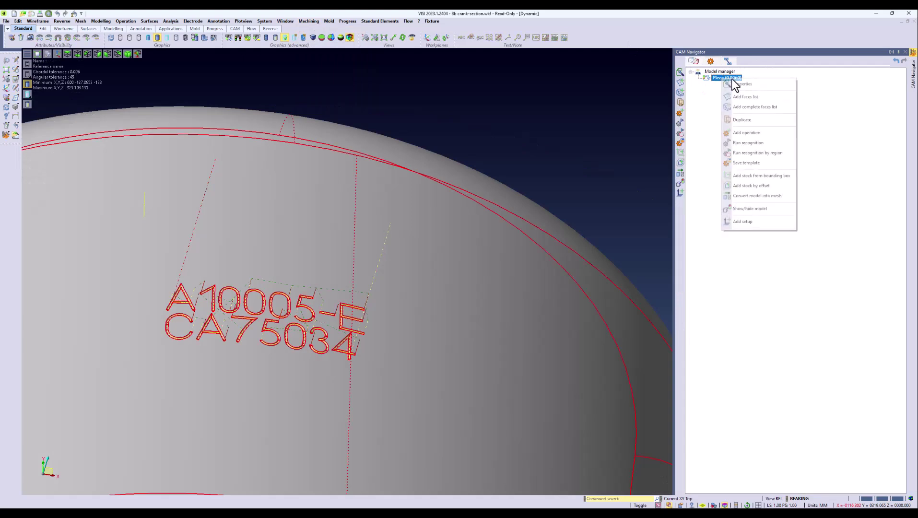
{"action": "left_click", "coordinate": [746, 132]}
{"action": "left_click", "coordinate": [214, 117]}
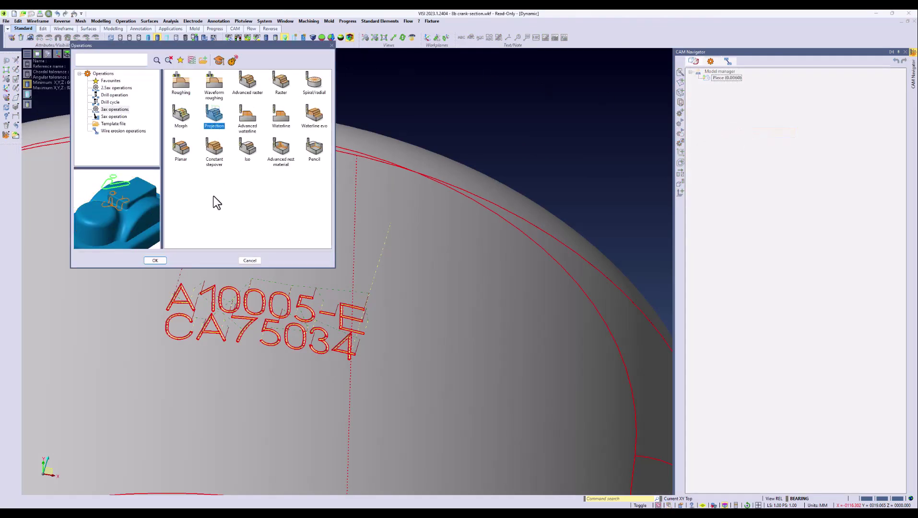
{"action": "left_click", "coordinate": [165, 259]}
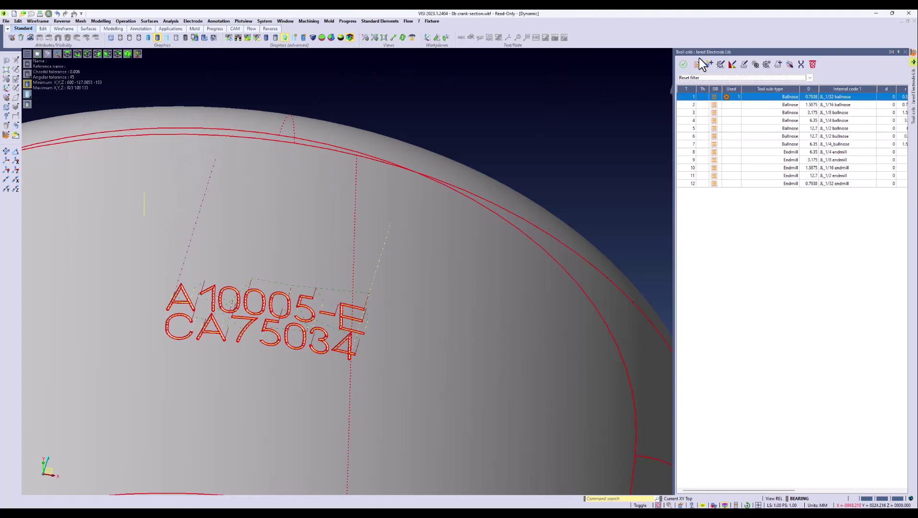
{"action": "left_click", "coordinate": [684, 64]}
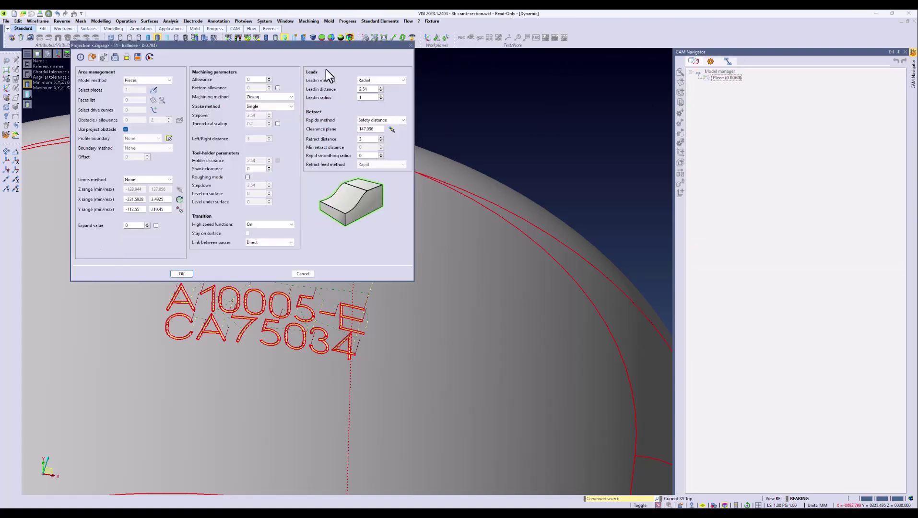
Pick all the PROTOTYPE vector text profiles as the second operation's drive curves
{"action": "left_click", "coordinate": [152, 112]}
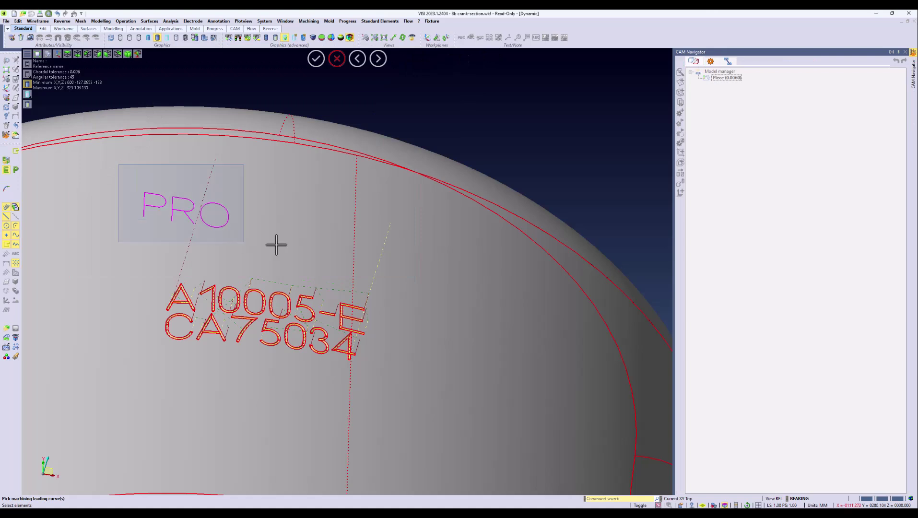
{"action": "right_click", "coordinate": [458, 269]}
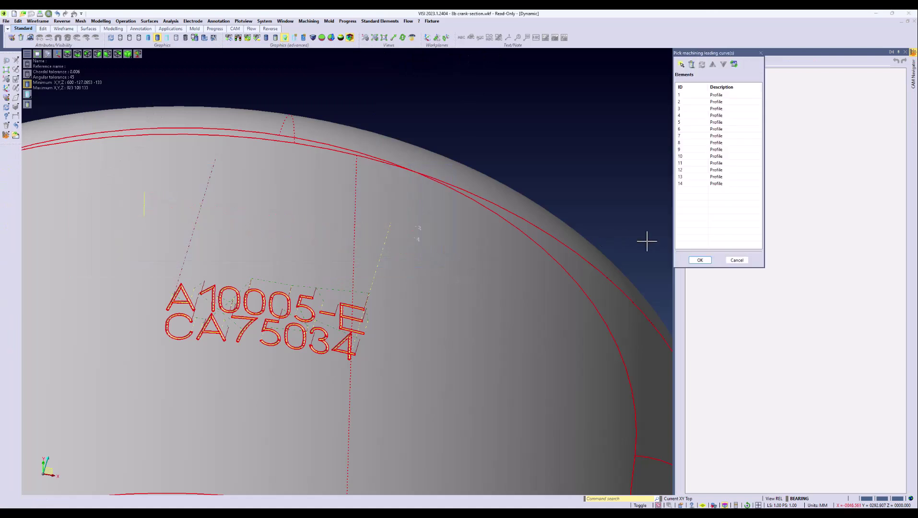
{"action": "left_click", "coordinate": [700, 261]}
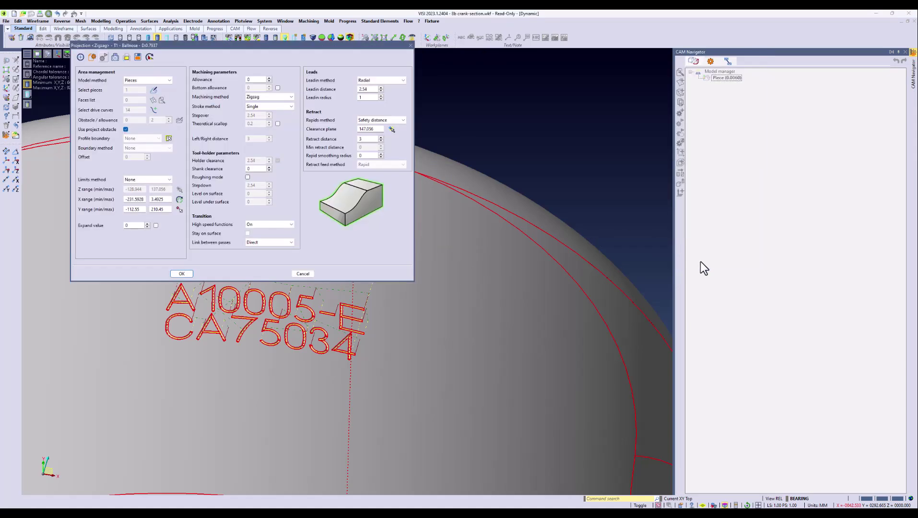
Set the second Projection operation's allowance to -0.01 and choose its lead-in method
{"action": "left_click", "coordinate": [259, 80]}
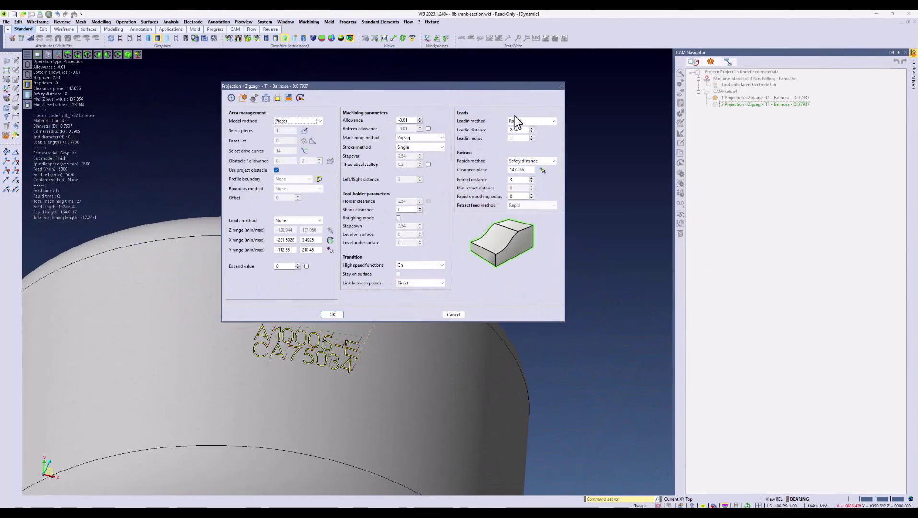
{"action": "left_click", "coordinate": [519, 121]}
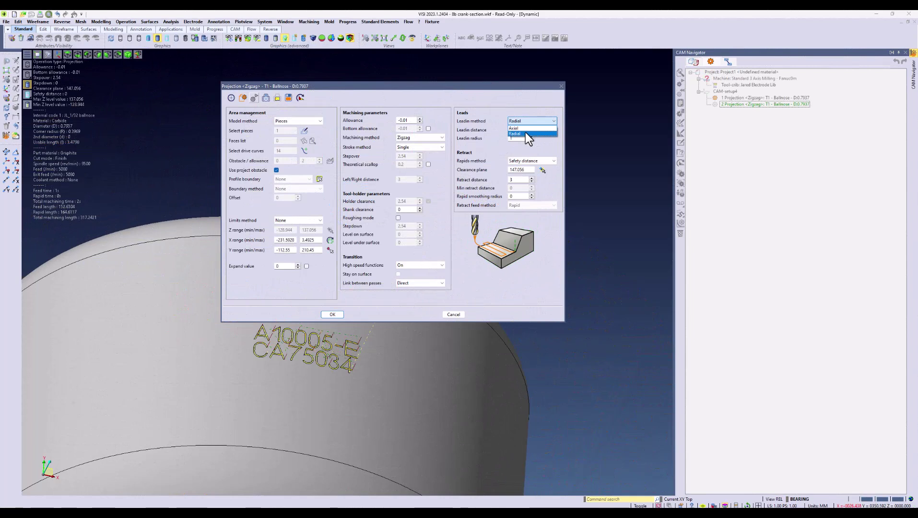
{"action": "left_click", "coordinate": [525, 133]}
{"action": "left_click", "coordinate": [326, 312]}
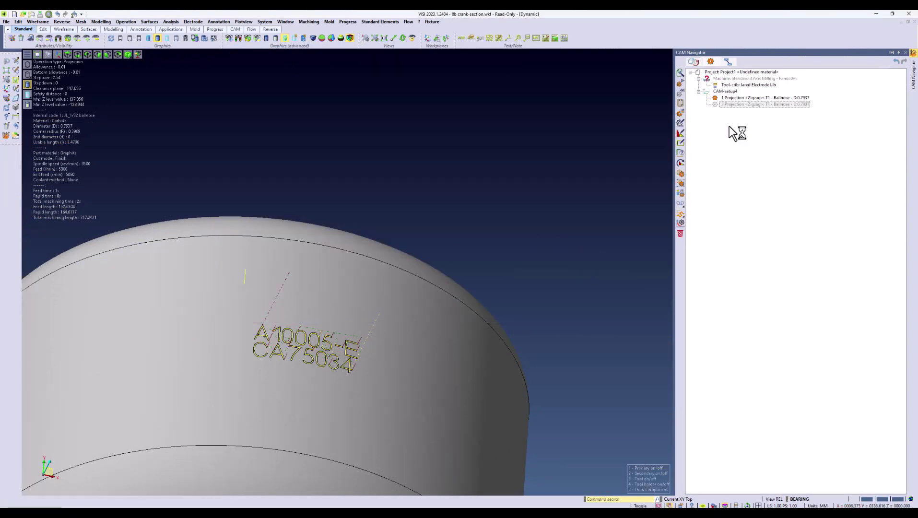
Calculate the second Projection toolpath and inspect how the PROTOTYPE lettering follows the curved crank face
{"action": "left_click", "coordinate": [717, 104]}
{"action": "scroll", "coordinate": [296, 288], "scroll_direction": "up", "scroll_amount": 3}
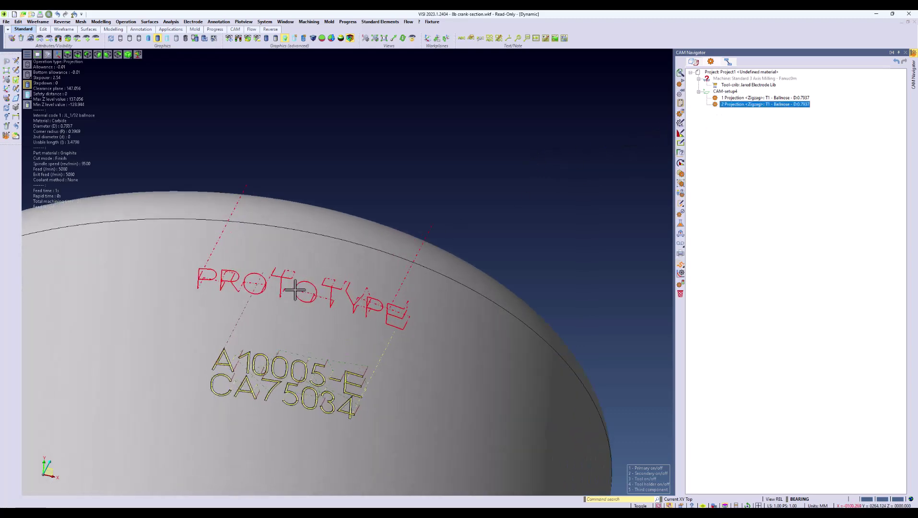
{"action": "key", "text": "Up"}
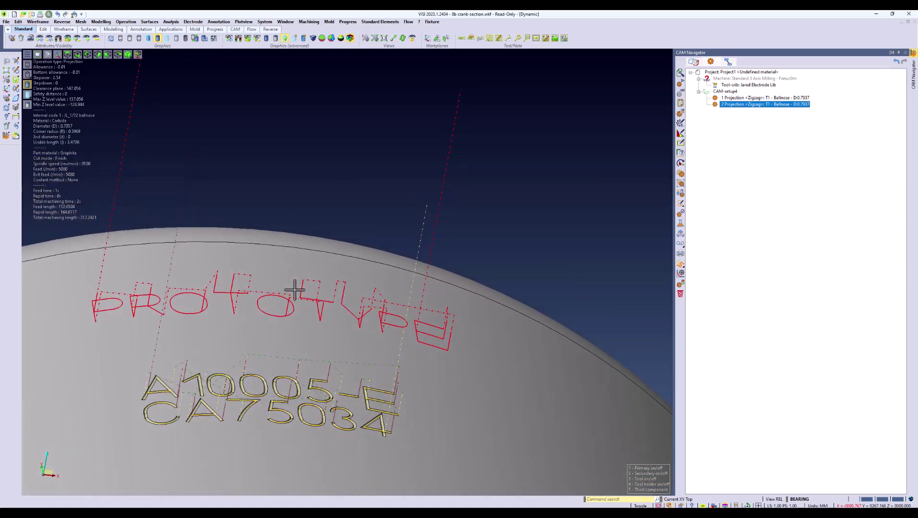
{"action": "key", "text": "Left"}
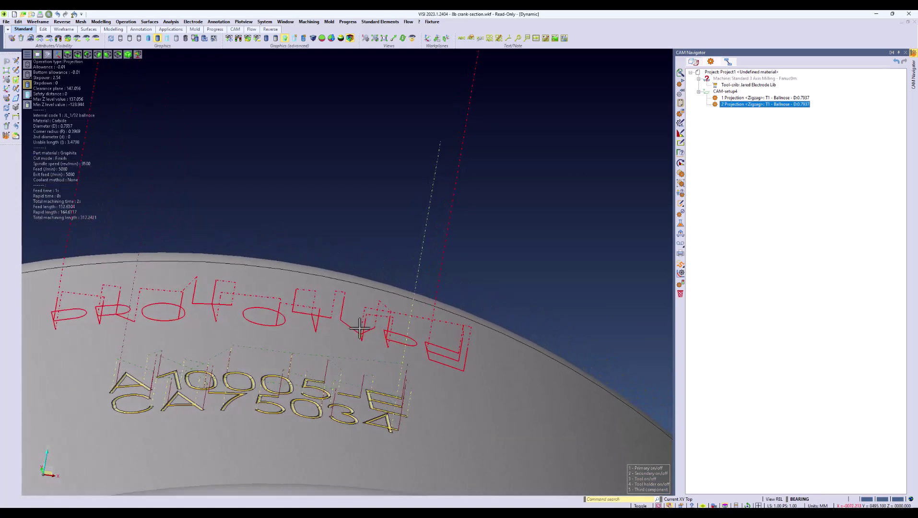